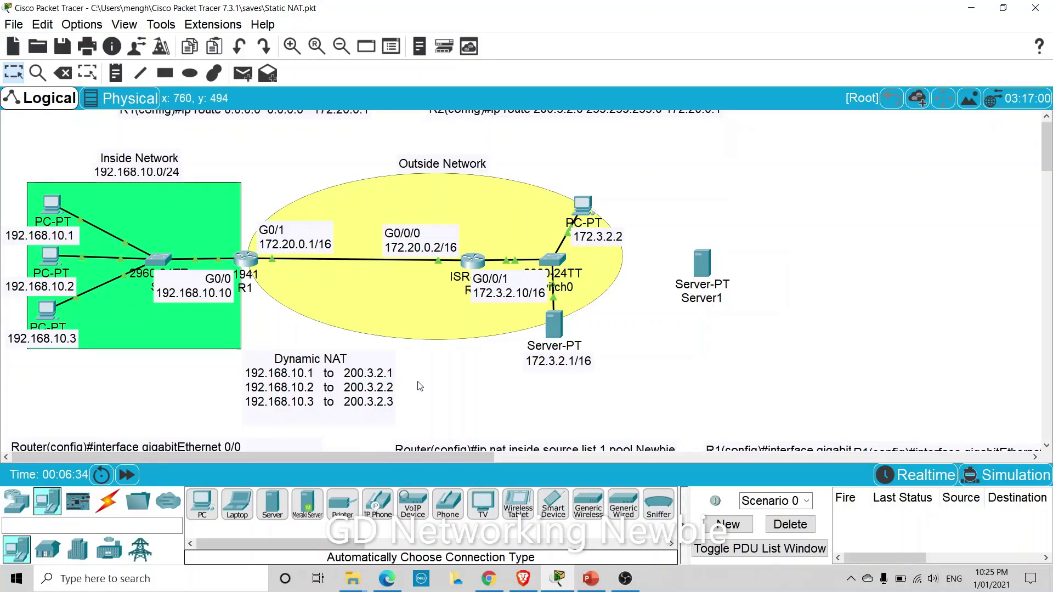
# - Delete the unconnected Server1 from the topology and return to selection mode
pyautogui.moveTo(251, 263)
pyautogui.click(64, 72)
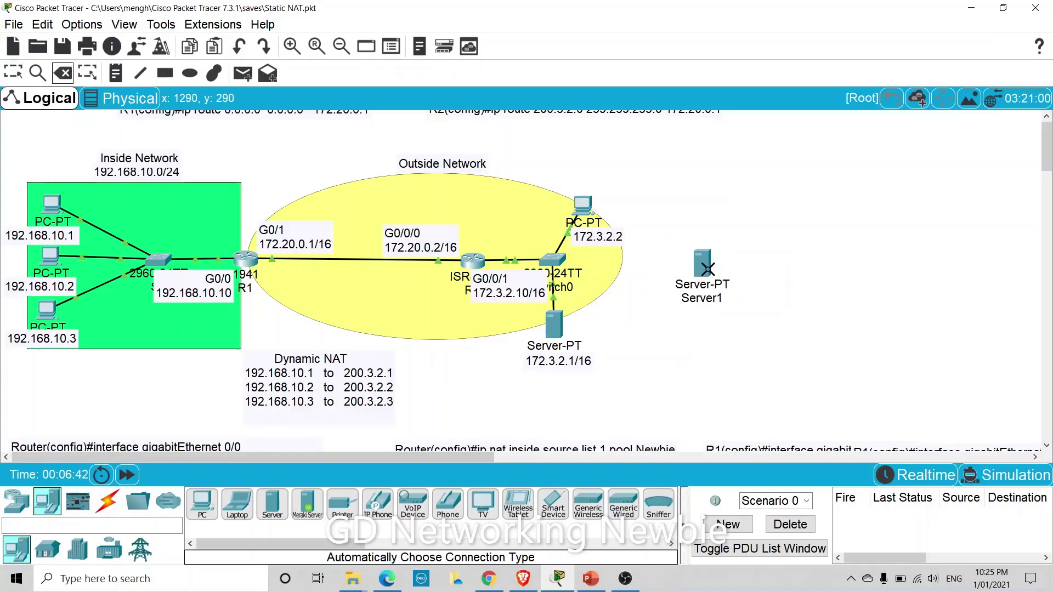
pyautogui.click(702, 263)
pyautogui.press('Escape')
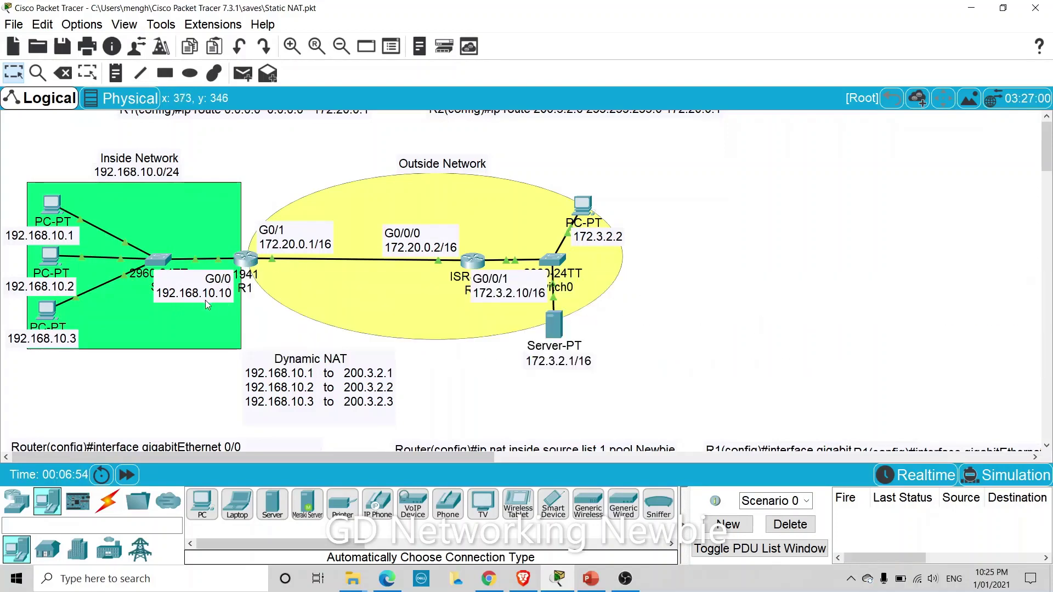
# - Reposition the GigabitEthernet 0/0 configuration note and the R1 and R2 ip route notes so they can be read beside the topology
pyautogui.moveTo(195, 450); pyautogui.dragTo(196, 408)
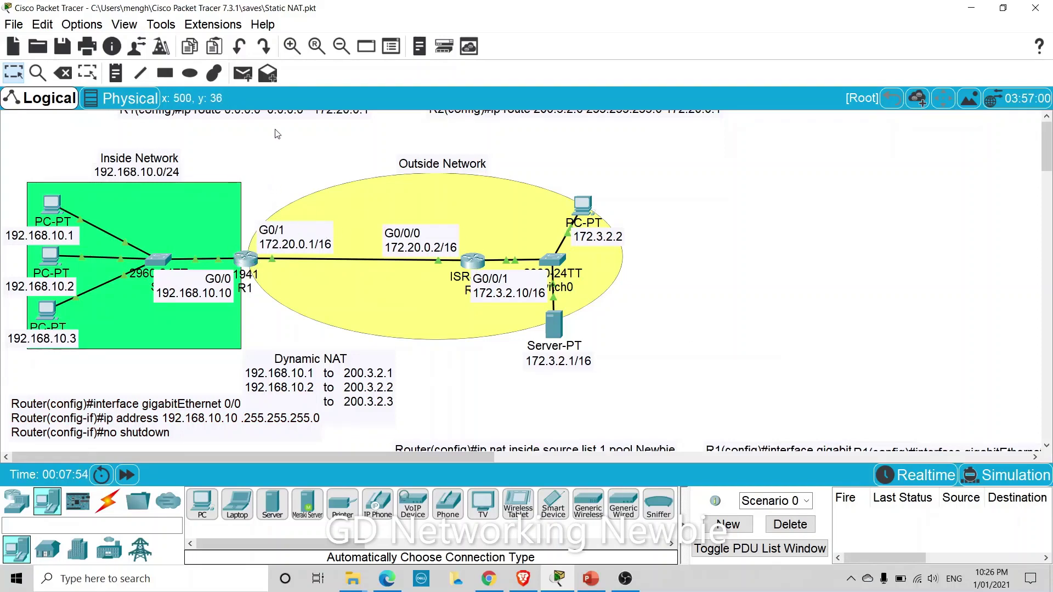
pyautogui.moveTo(277, 121); pyautogui.dragTo(277, 130)
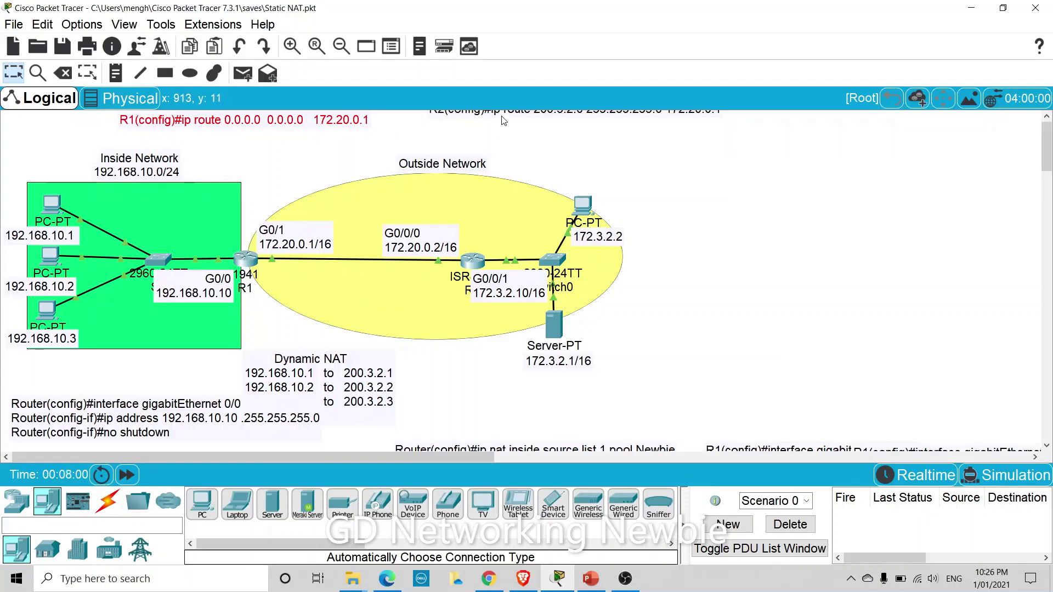
pyautogui.moveTo(502, 120); pyautogui.dragTo(504, 137)
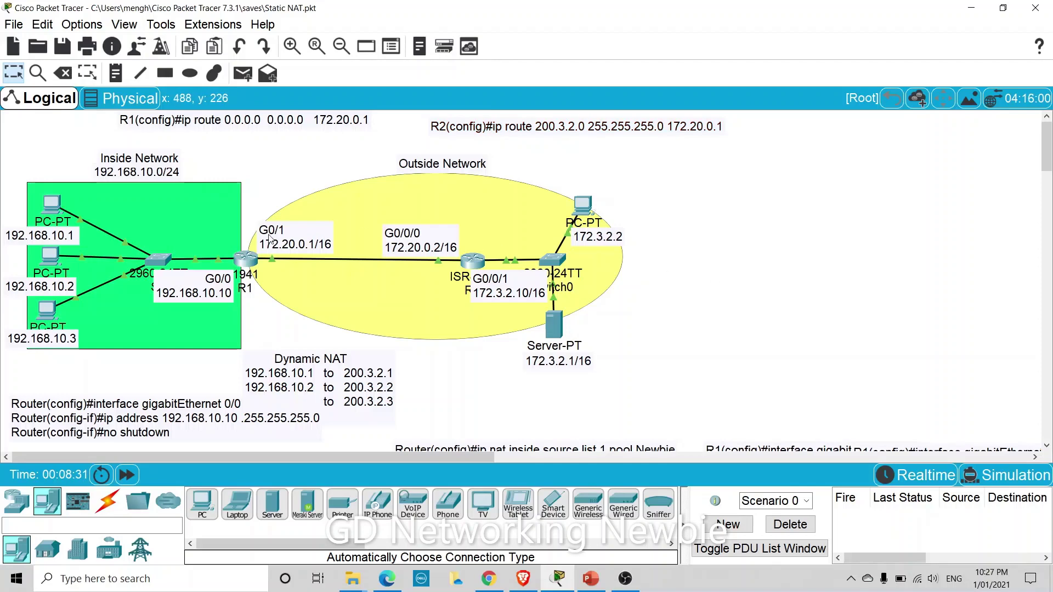
# - Open router R1's command line, enter global configuration mode, and move its window clear of the inside network
pyautogui.click(250, 258)
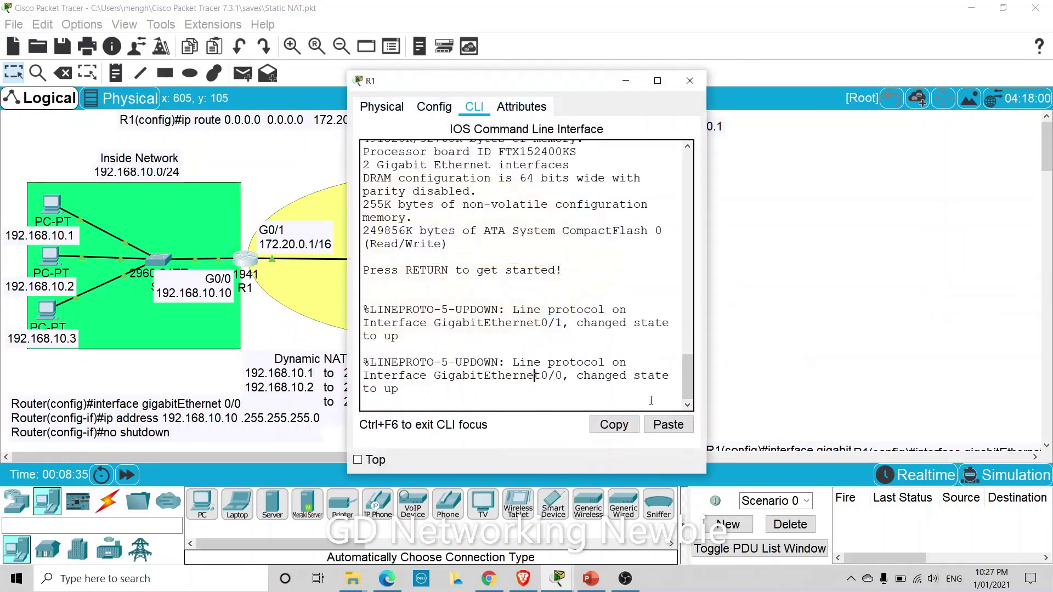
pyautogui.press('Return')
pyautogui.write('en')
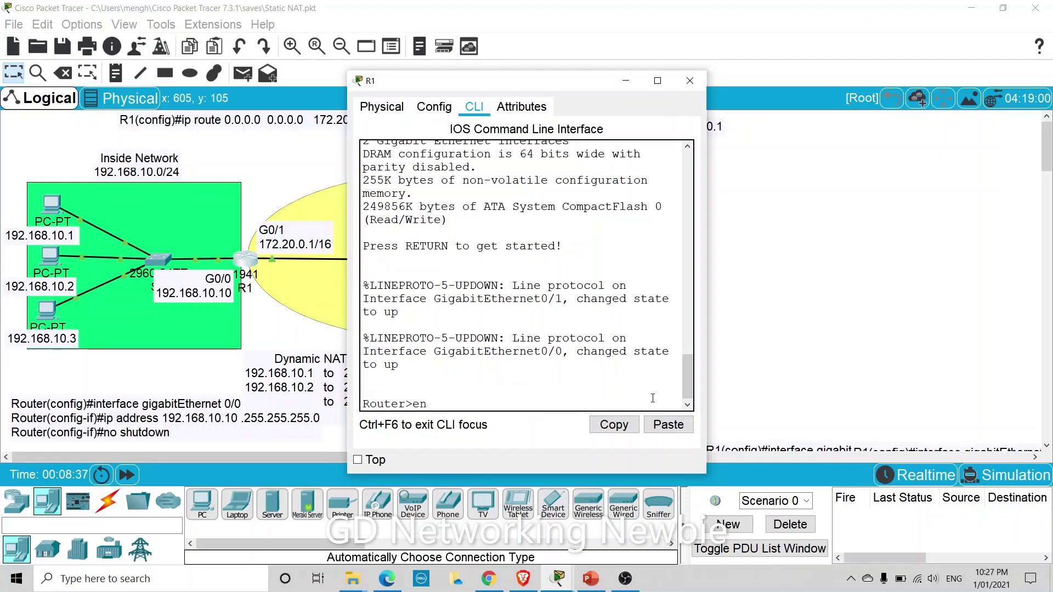
pyautogui.press('Return')
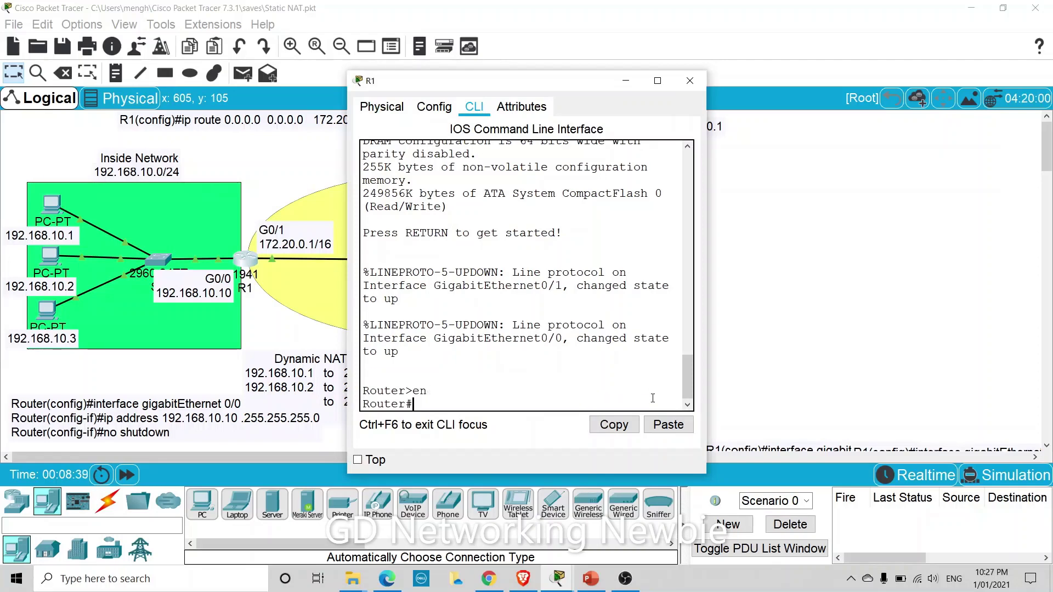
pyautogui.moveTo(519, 87); pyautogui.dragTo(617, 81)
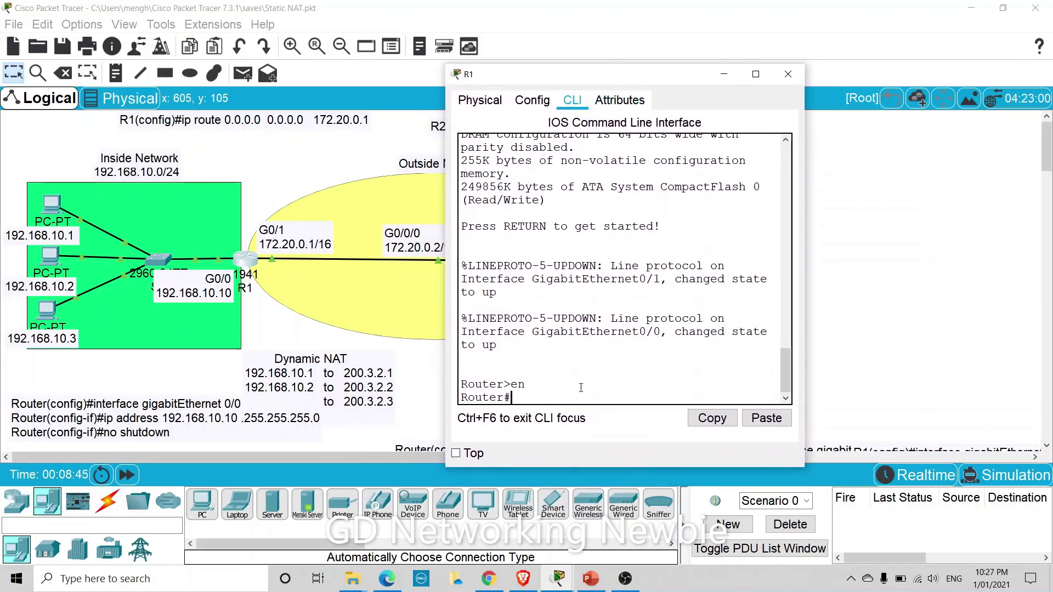
pyautogui.write('config t')
pyautogui.press('Return')
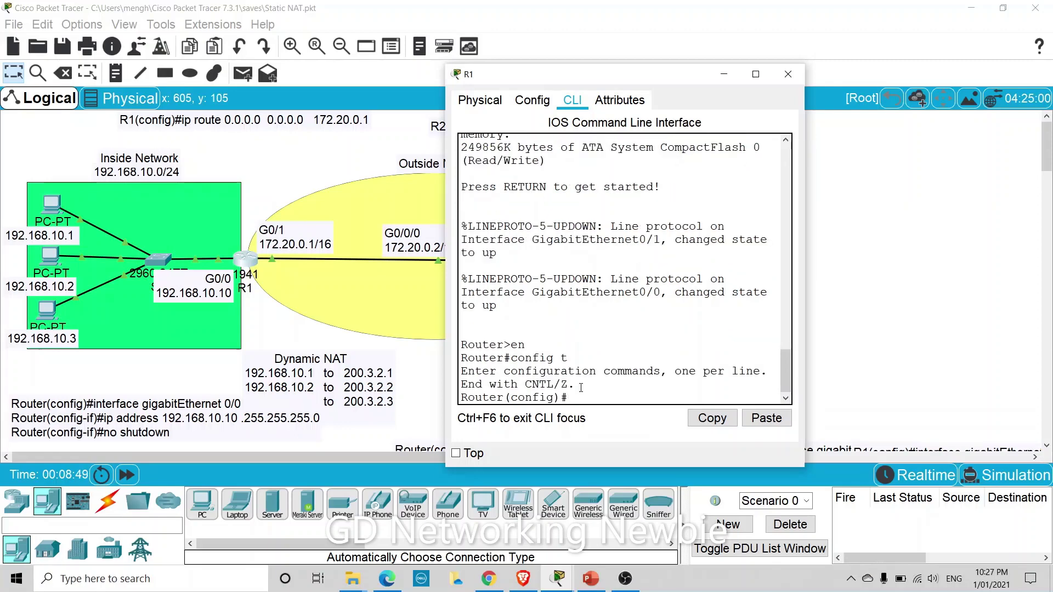
pyautogui.moveTo(600, 86); pyautogui.dragTo(734, 81)
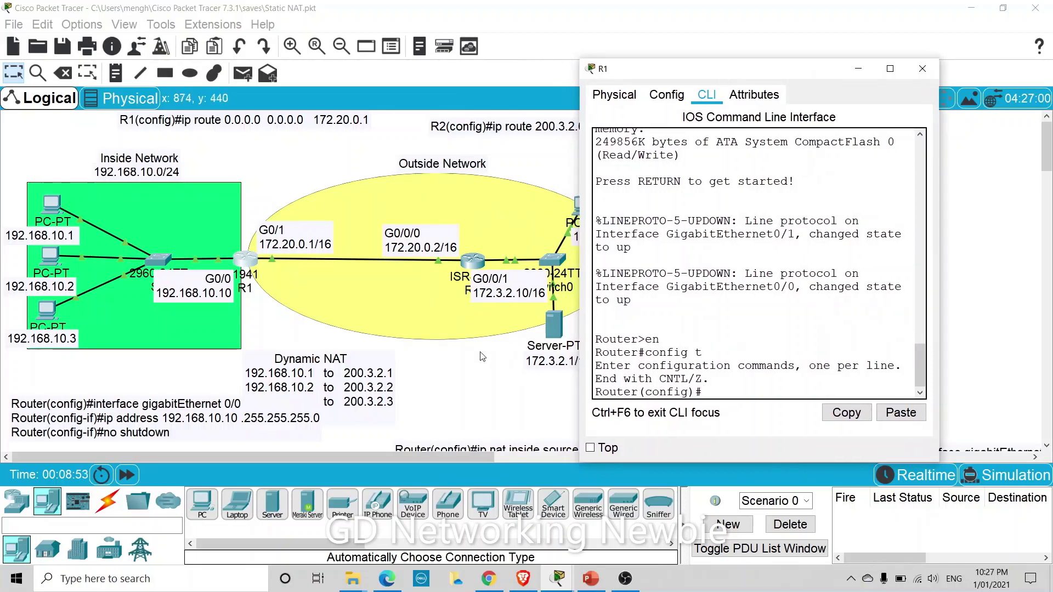
# - Move the "ip nat inside source list 1 pool Newbie" note to just below router R1
pyautogui.click(475, 449)
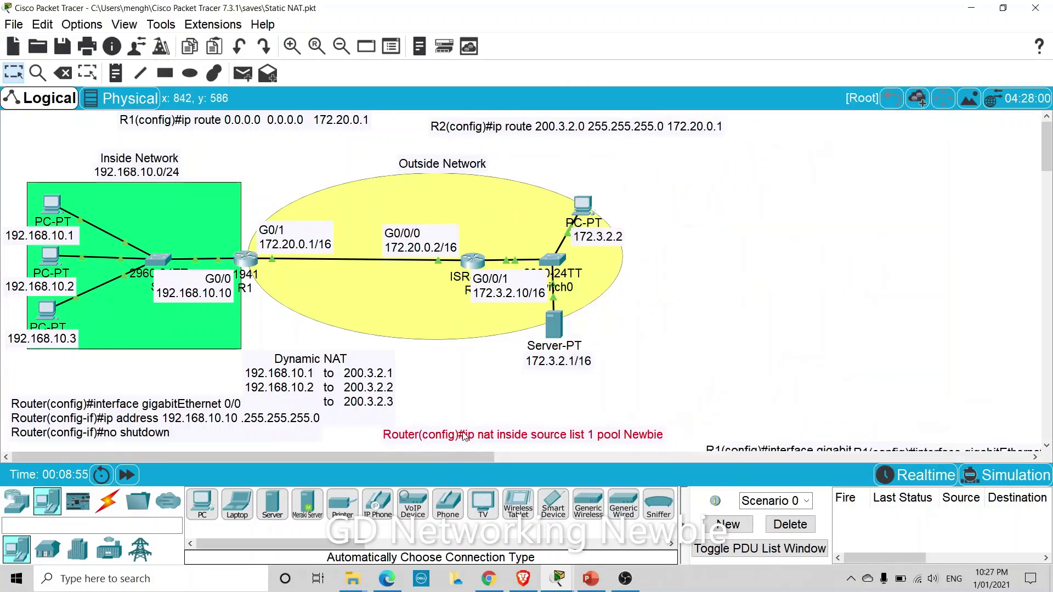
pyautogui.moveTo(463, 433); pyautogui.dragTo(248, 323)
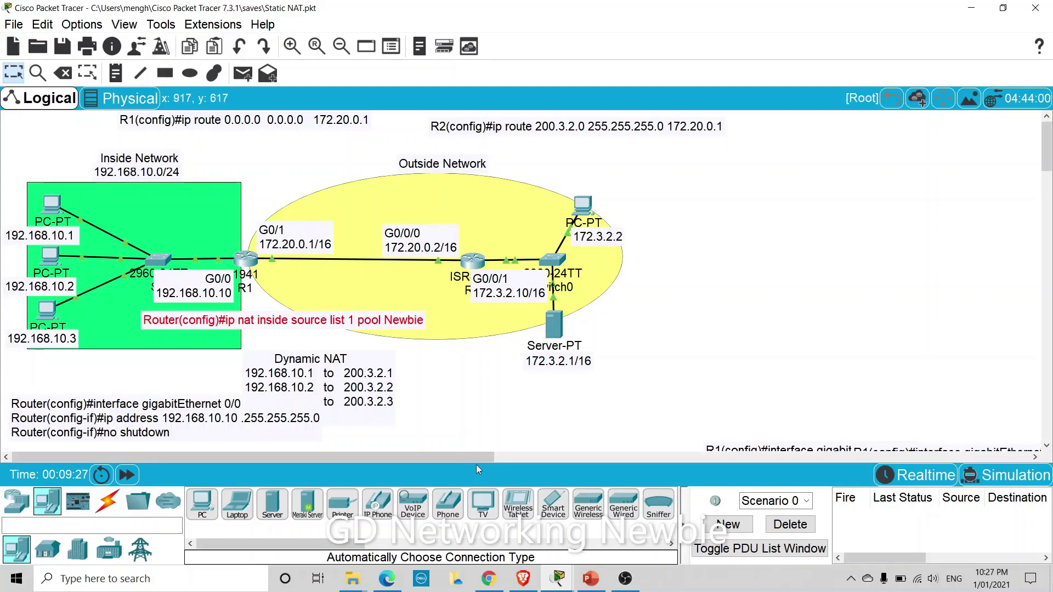
pyautogui.click(497, 403)
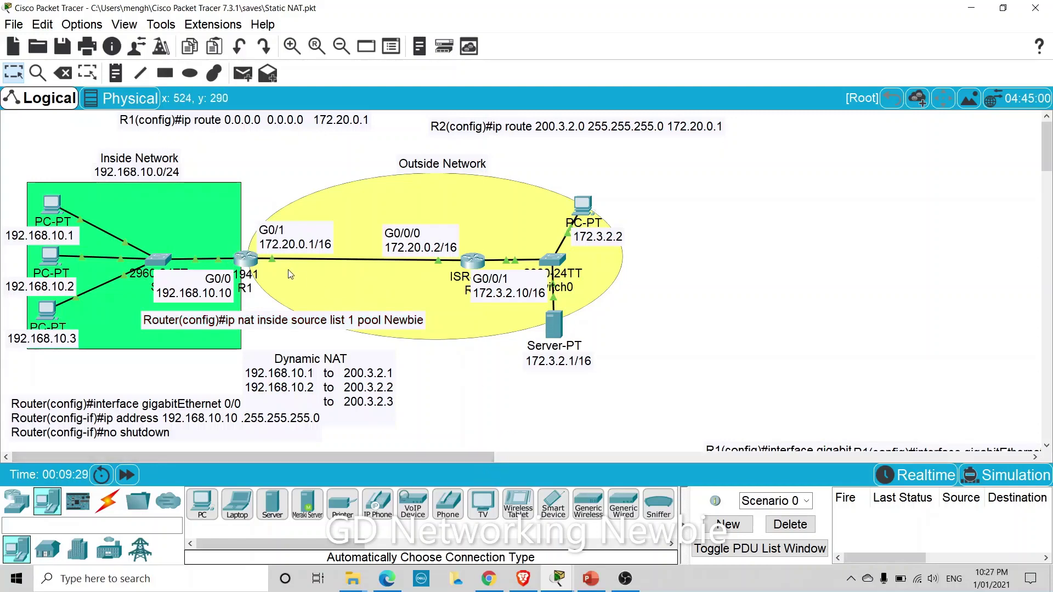
# - Start an access-list 1 permit command on R1, listing the available options with context help
pyautogui.click(246, 259)
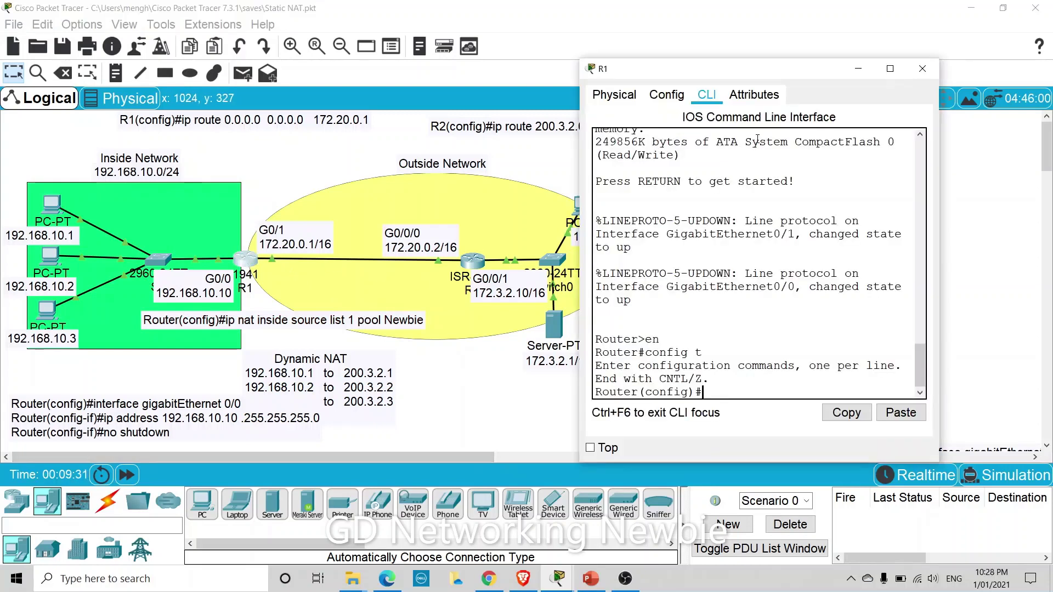
pyautogui.moveTo(742, 76); pyautogui.dragTo(598, 46)
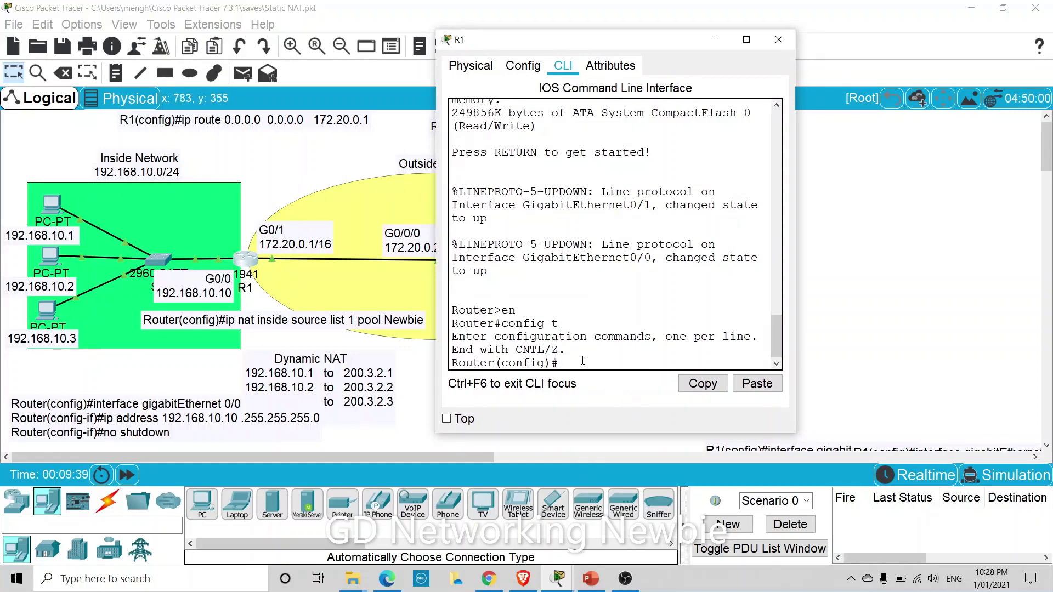
pyautogui.write('ac')
pyautogui.press('Tab')
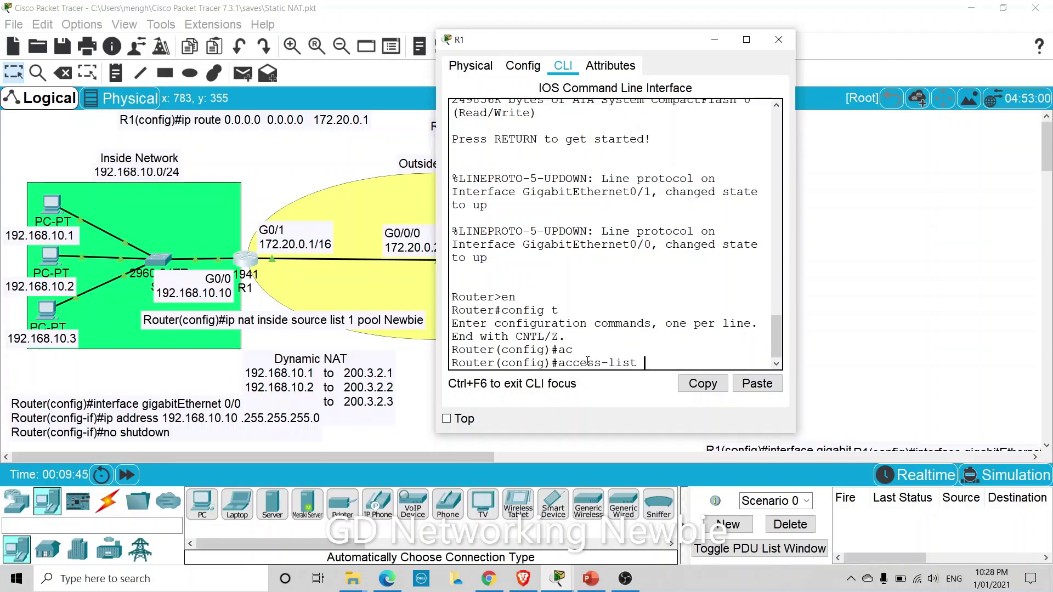
pyautogui.write('1')
pyautogui.write(' ?')
pyautogui.write('pe')
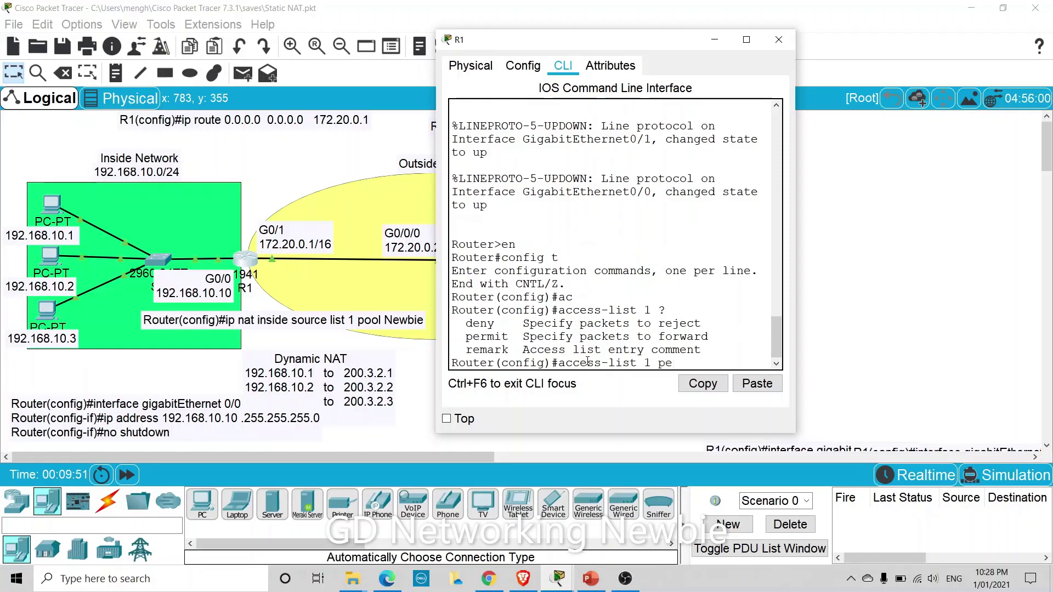
pyautogui.write('r')
pyautogui.press('Tab')
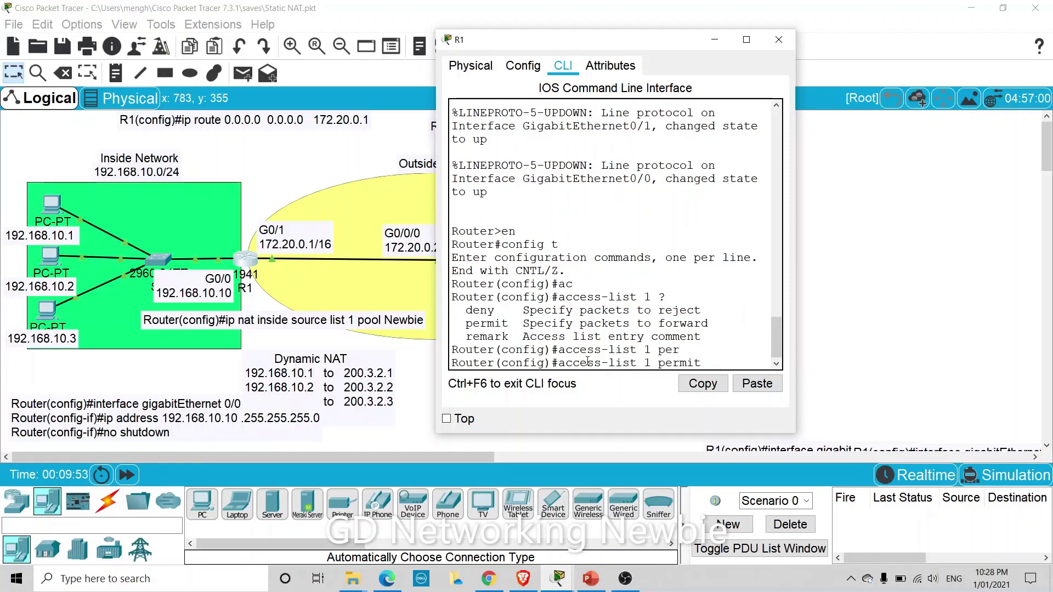
pyautogui.write('?')
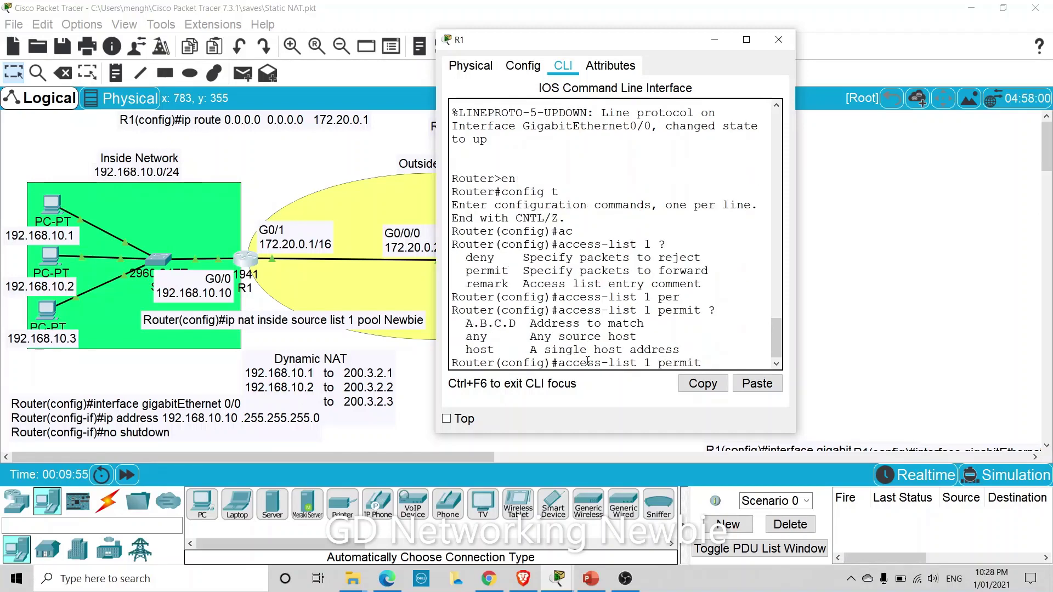
# - Try to permit 192.168.10.0 with wildcard 0.0.255 in access list 1, widening the window and checking the syntax help
pyautogui.moveTo(560, 46); pyautogui.dragTo(530, 47)
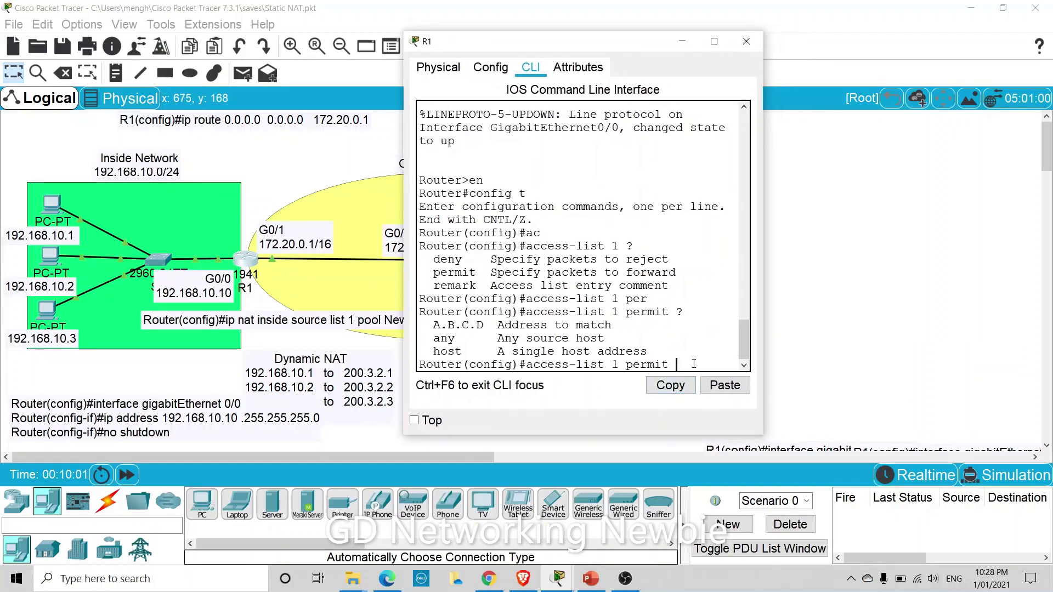
pyautogui.write('192.16')
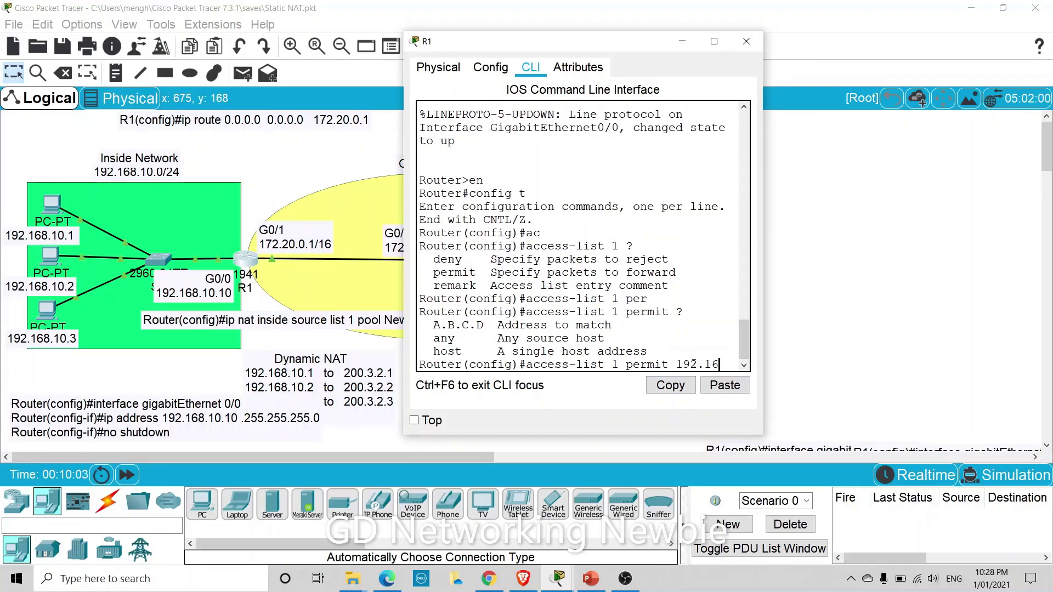
pyautogui.write('8.10.0')
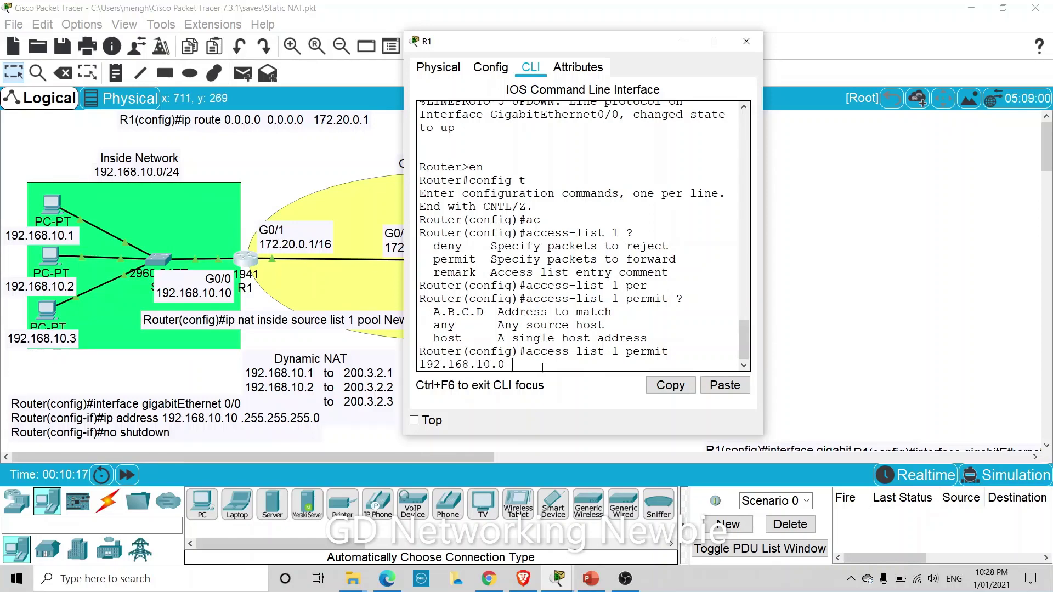
pyautogui.moveTo(404, 263); pyautogui.dragTo(86, 263)
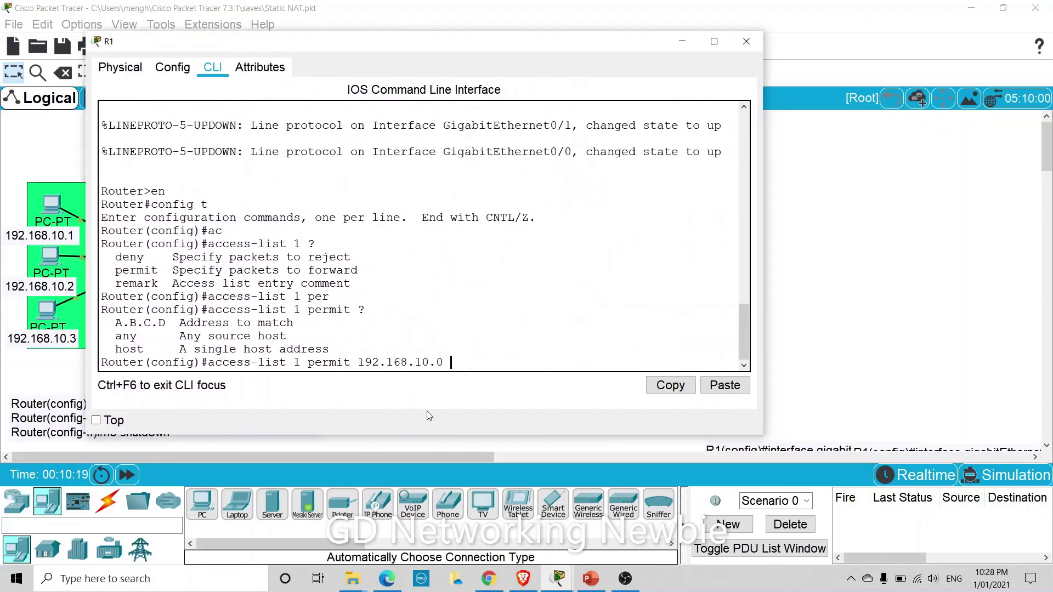
pyautogui.write('?')
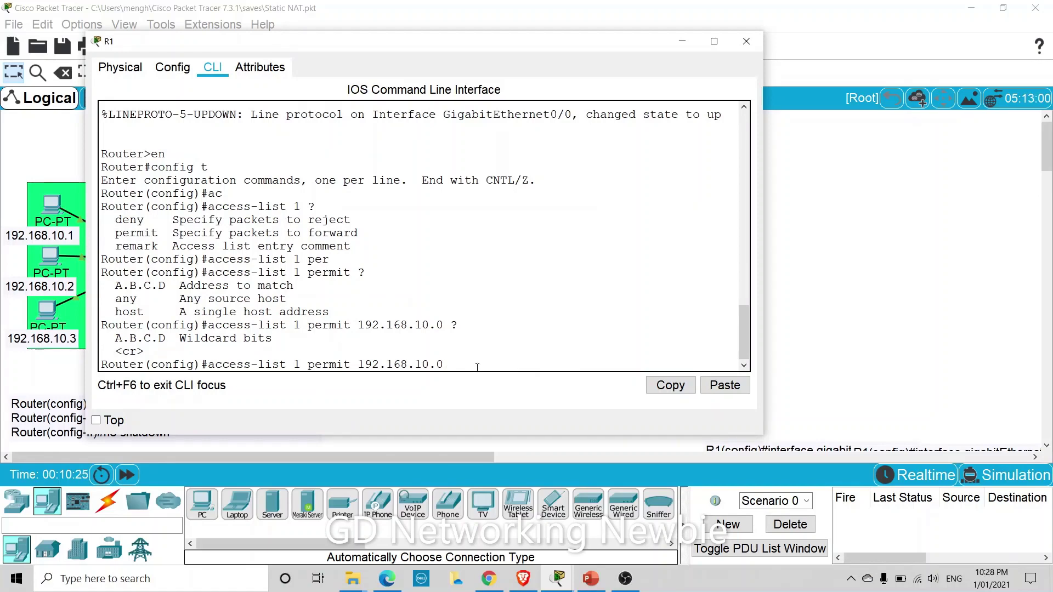
pyautogui.write('0.0.255')
pyautogui.press('Return')
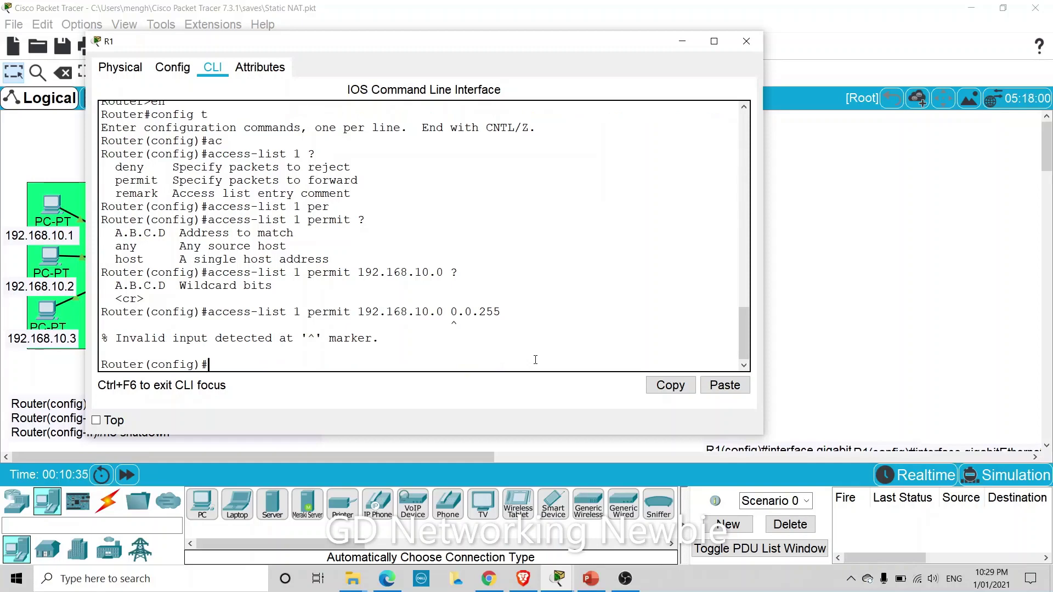
# - Correct the access-list 1 command to permit 192.168.10.0 with wildcard mask 0.0.0.255
pyautogui.press('Up')
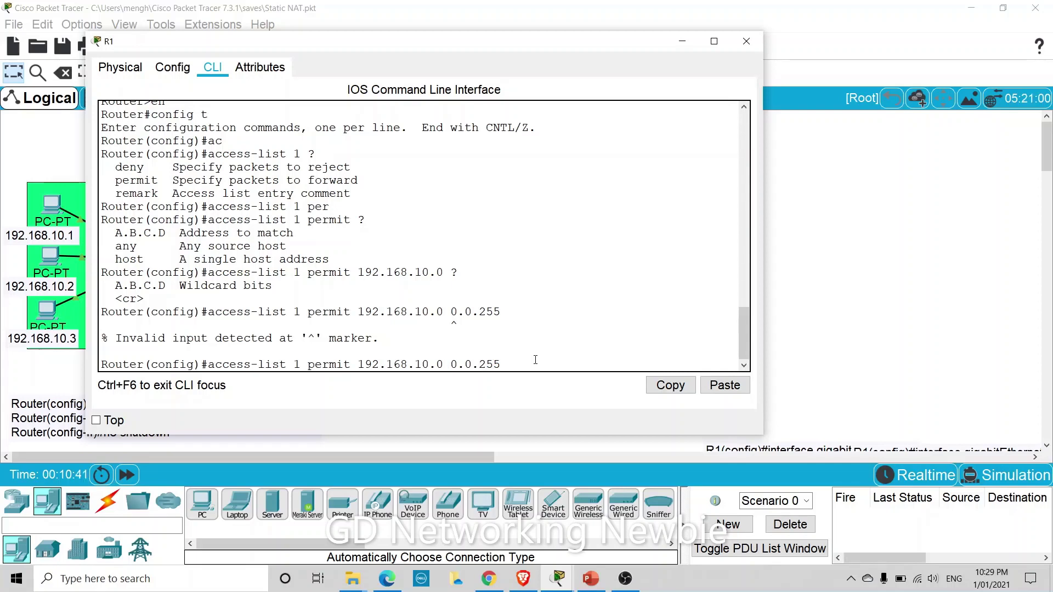
pyautogui.press('Left')
pyautogui.press('Left')
pyautogui.press('Left')
pyautogui.press('Left')
pyautogui.press('Left')
pyautogui.press('Left')
pyautogui.press('Left')
pyautogui.write('0.')
pyautogui.press('Return')
# - Review the parts of the entered access-list command: keyword, list number, network address and wildcard mask
pyautogui.moveTo(530, 351); pyautogui.dragTo(101, 351)
pyautogui.click(229, 352)
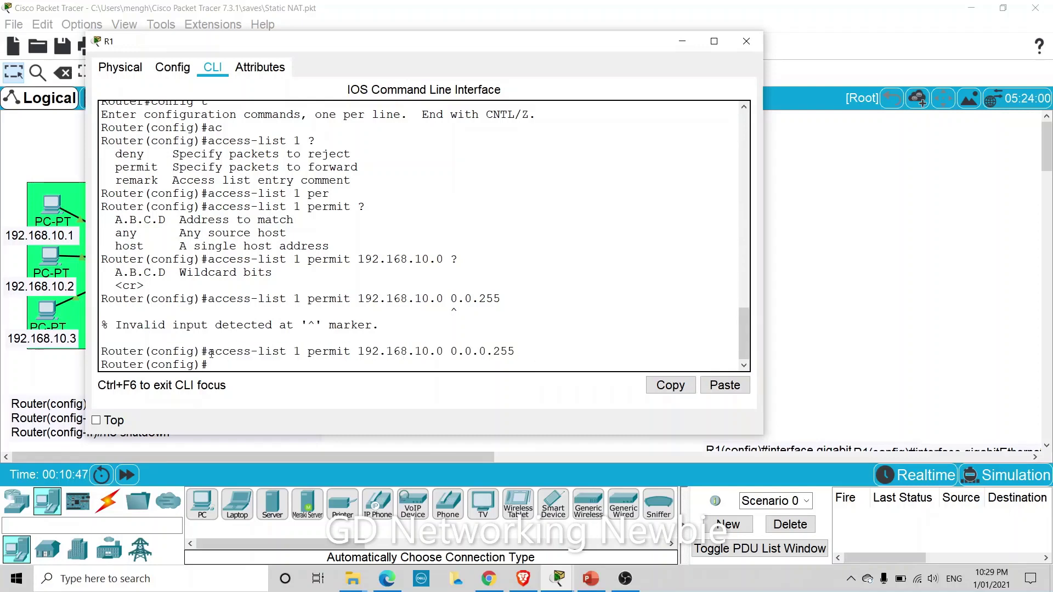
pyautogui.doubleClick(219, 352)
pyautogui.doubleClick(296, 352)
pyautogui.click(359, 352)
pyautogui.moveTo(359, 351); pyautogui.dragTo(510, 352)
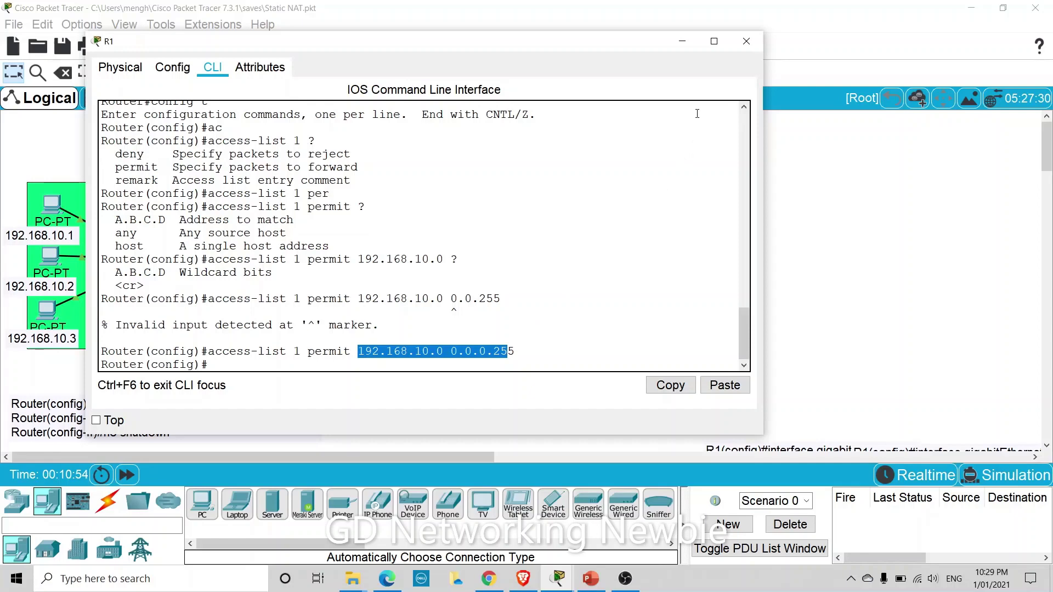
# - Minimize R1's window and move the GigabitEthernet 0/0 configuration note down, clear of the Dynamic NAT address list
pyautogui.click(682, 42)
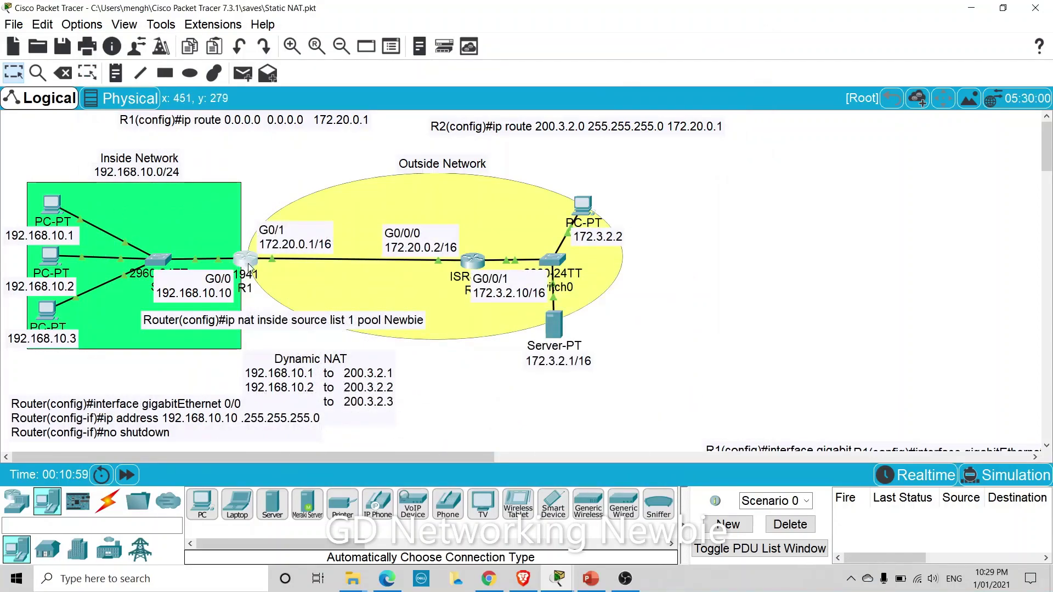
pyautogui.moveTo(250, 272)
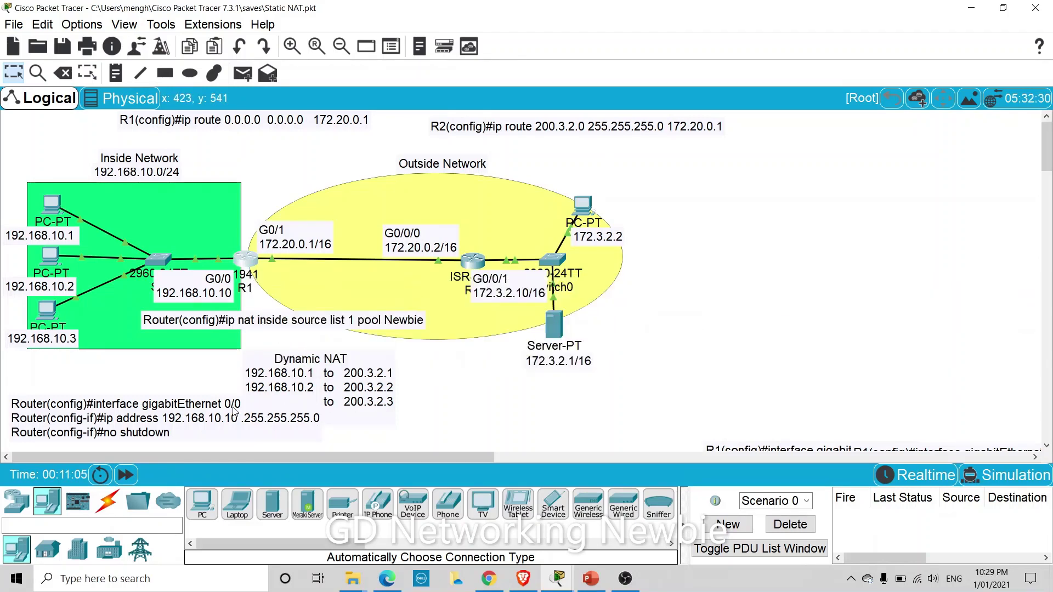
pyautogui.moveTo(232, 407); pyautogui.dragTo(228, 442)
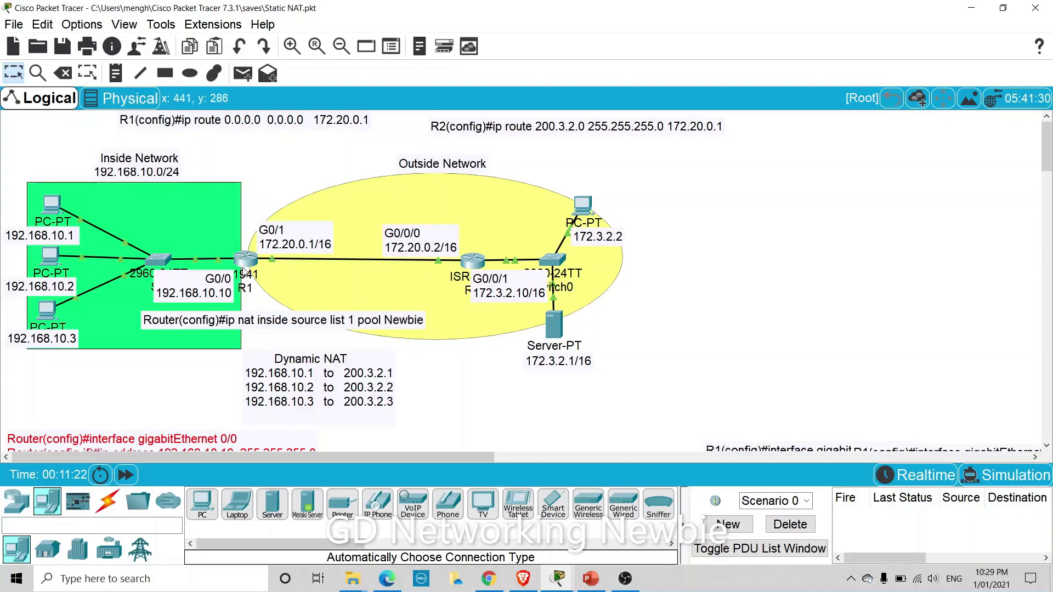
# - Reopen R1's command line, list the ip nat options and start an ip nat pool command
pyautogui.click(245, 271)
pyautogui.click(316, 368)
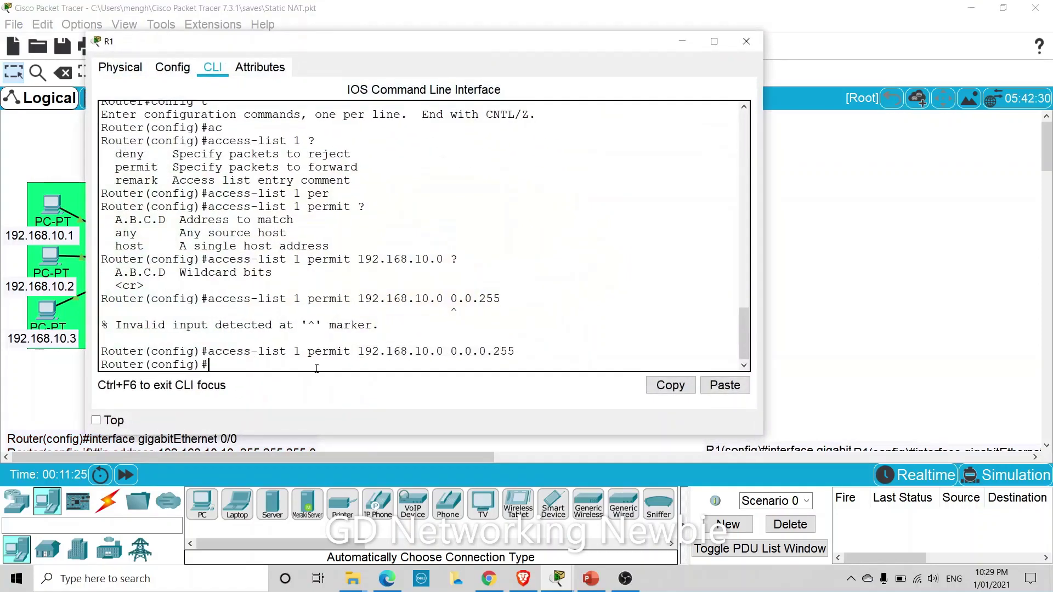
pyautogui.write('ip na')
pyautogui.write('t ')
pyautogui.write('?')
pyautogui.write('pool')
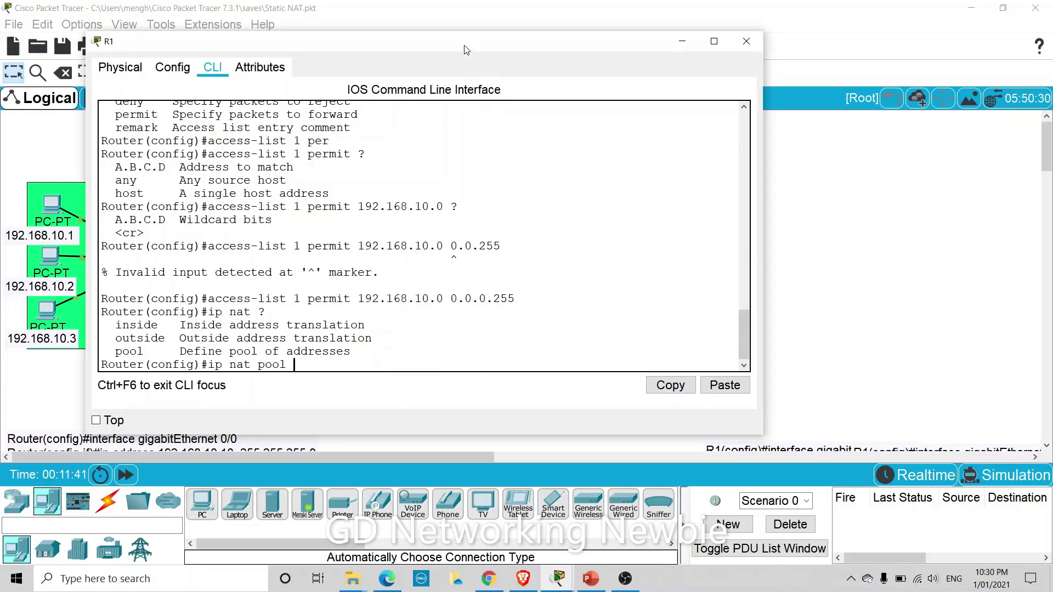
# - Consult the Dynamic NAT list, enter the pool range 200.3.2.1 to 200.3.2.3 and query the syntax help
pyautogui.moveTo(466, 50); pyautogui.dragTo(444, 441)
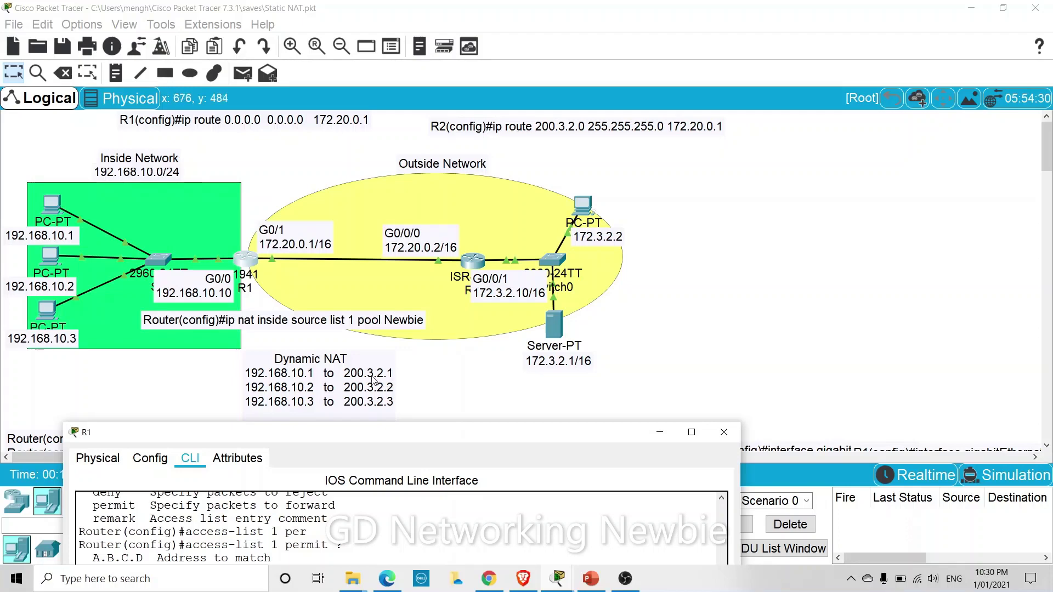
pyautogui.moveTo(417, 436); pyautogui.dragTo(406, 186)
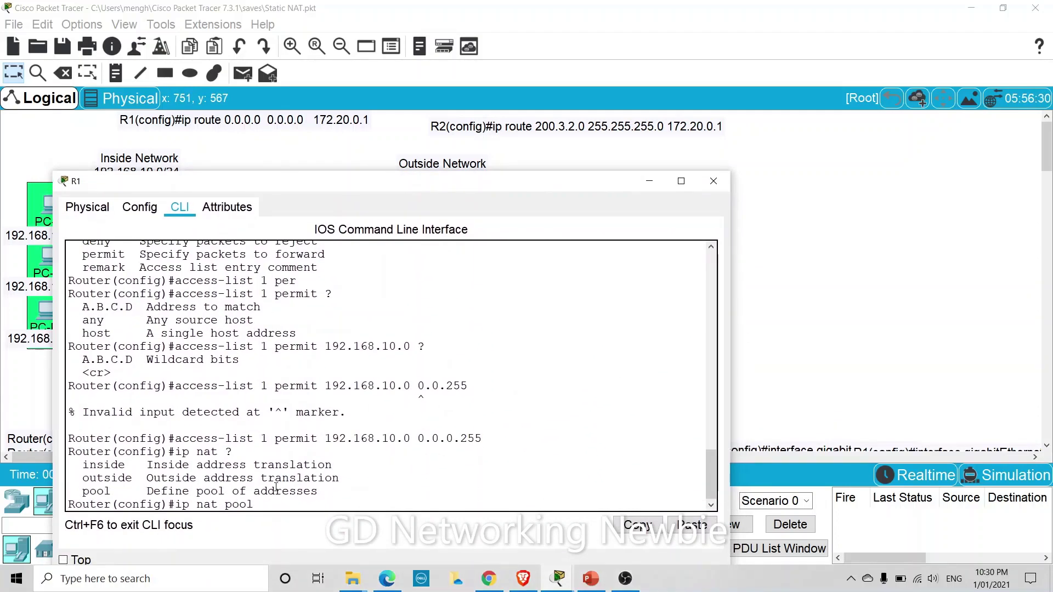
pyautogui.write('200.3.2.1')
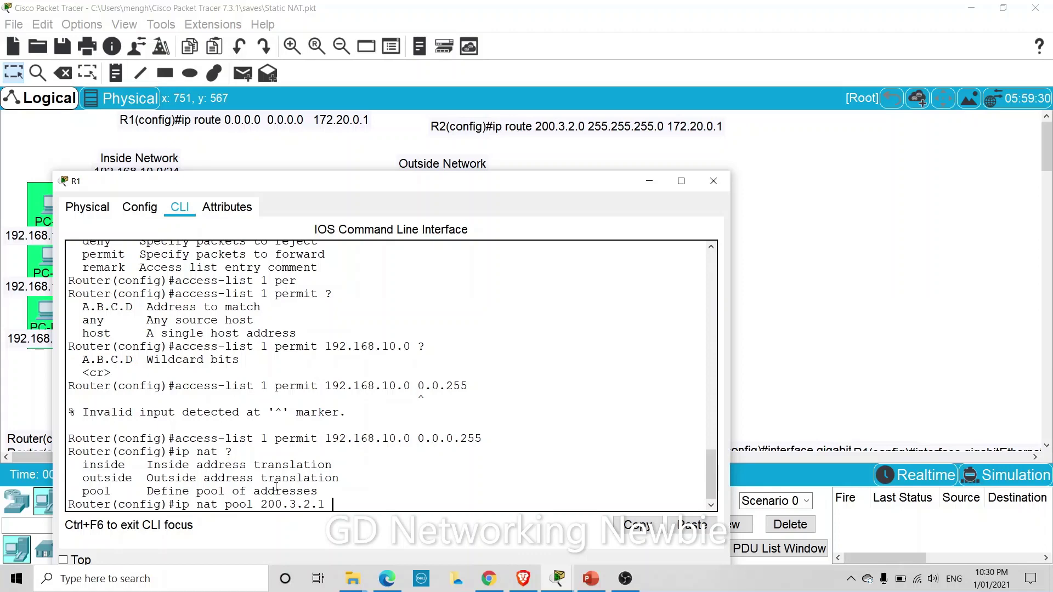
pyautogui.write(' 200.3.2.3')
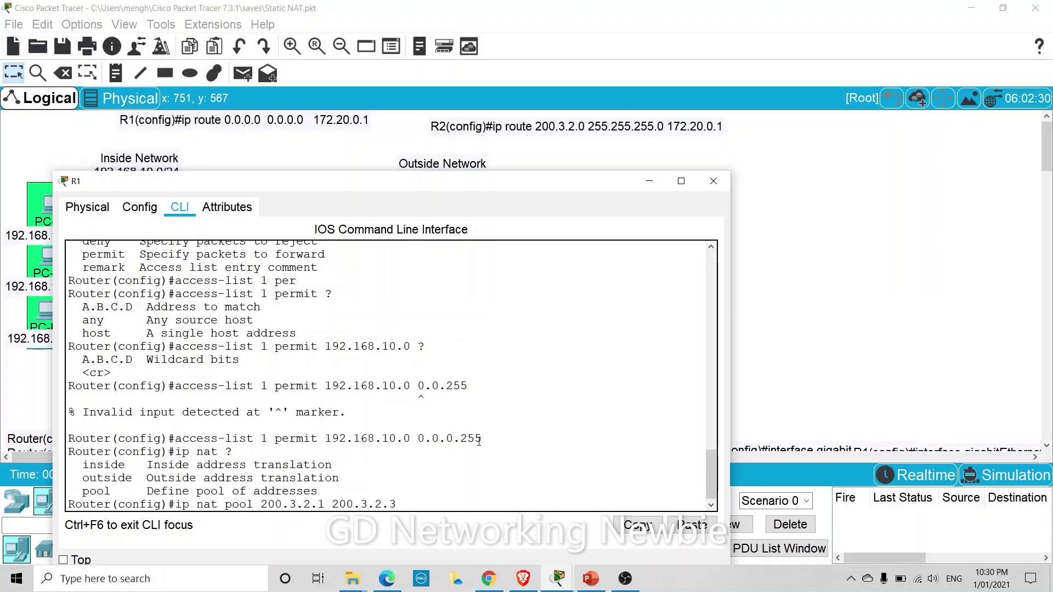
pyautogui.write(' ?')
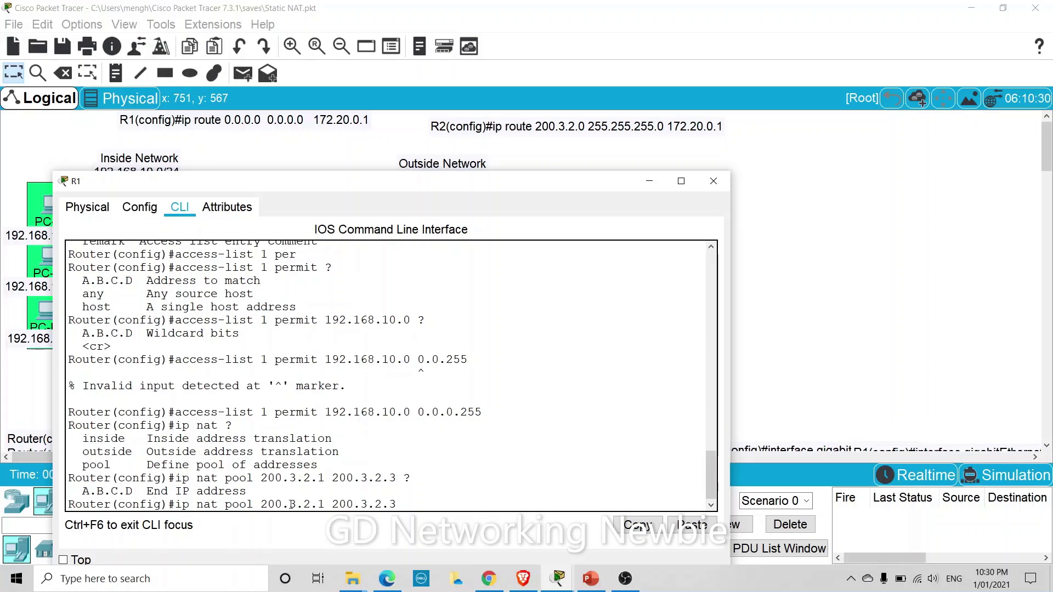
# - Insert the pool name Newbie before the start address in the ip nat pool command
pyautogui.press('Left')
pyautogui.press('Left')
pyautogui.press('Left')
pyautogui.press('Left')
pyautogui.press('Left')
pyautogui.press('Left')
pyautogui.press('Left')
pyautogui.press('Left')
pyautogui.press('Left')
pyautogui.press('Left')
pyautogui.press('Left')
pyautogui.press('Left')
pyautogui.press('Left')
pyautogui.press('Left')
pyautogui.press('Left')
pyautogui.press('Left')
pyautogui.press('Left')
pyautogui.press('Left')
pyautogui.press('Left')
pyautogui.press('Left')
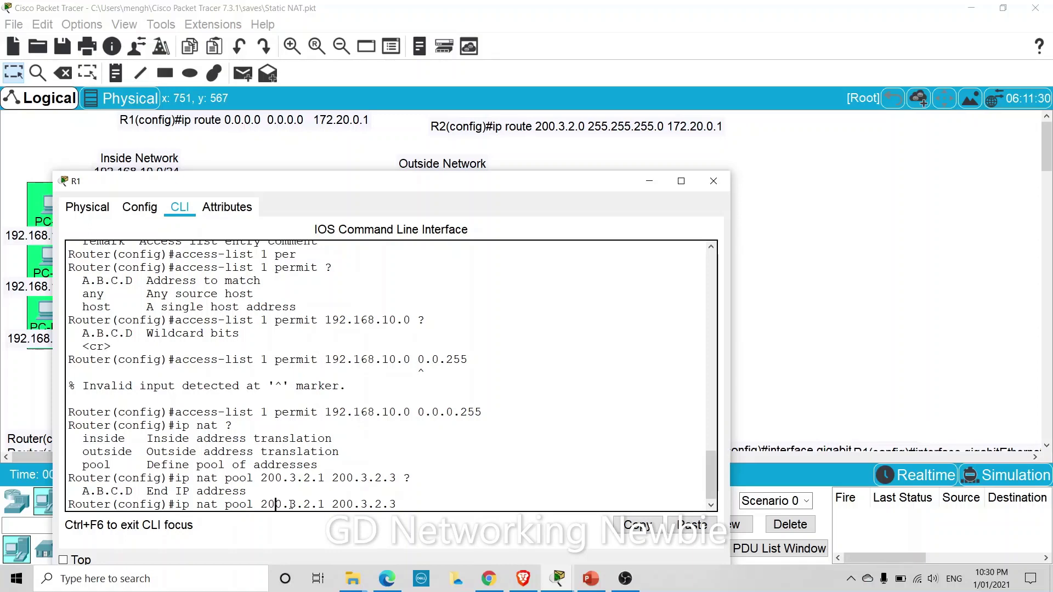
pyautogui.write('Newbie')
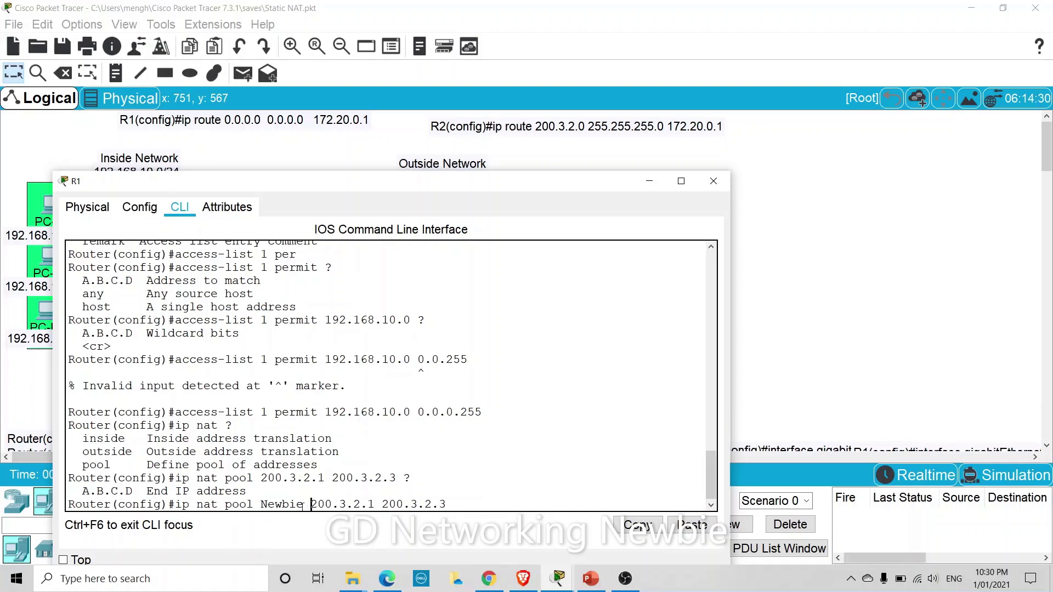
# - Compare the pool name in the command with the ip nat inside source note on the workspace
pyautogui.moveTo(297, 509); pyautogui.dragTo(268, 509)
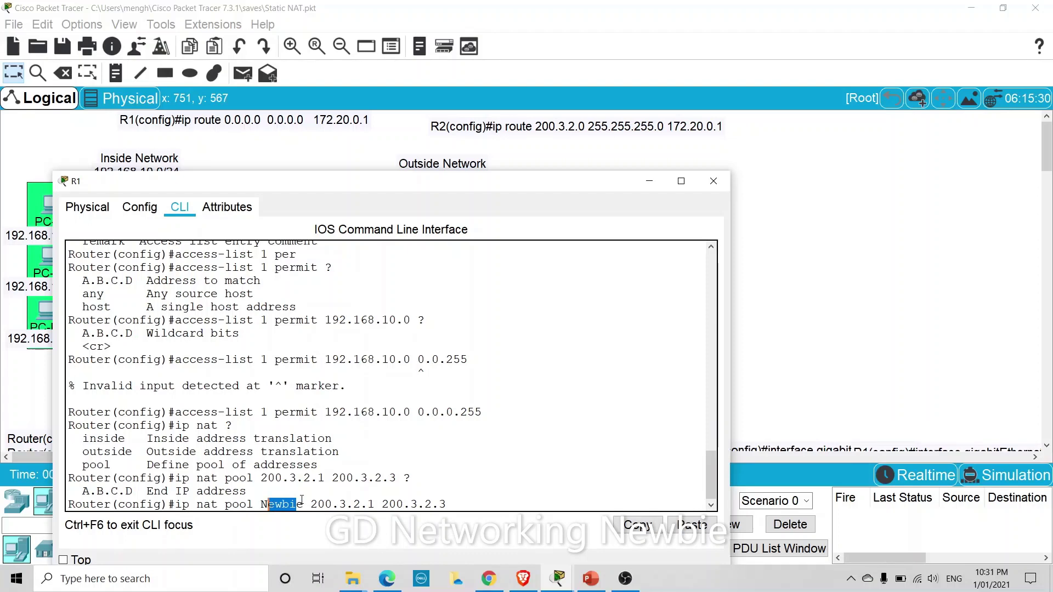
pyautogui.moveTo(394, 189); pyautogui.dragTo(330, 416)
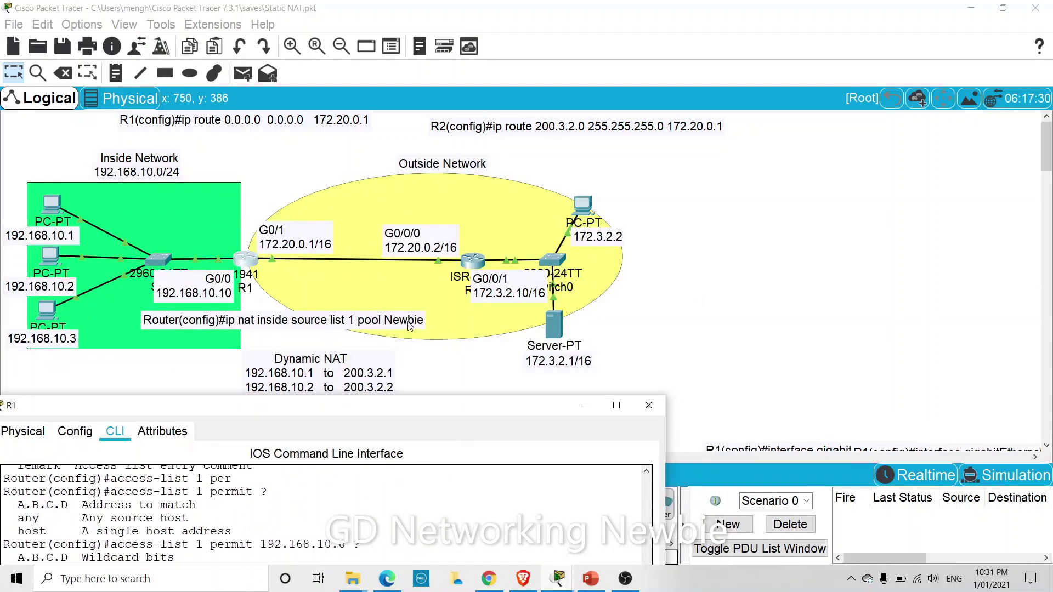
pyautogui.moveTo(391, 409); pyautogui.dragTo(393, 186)
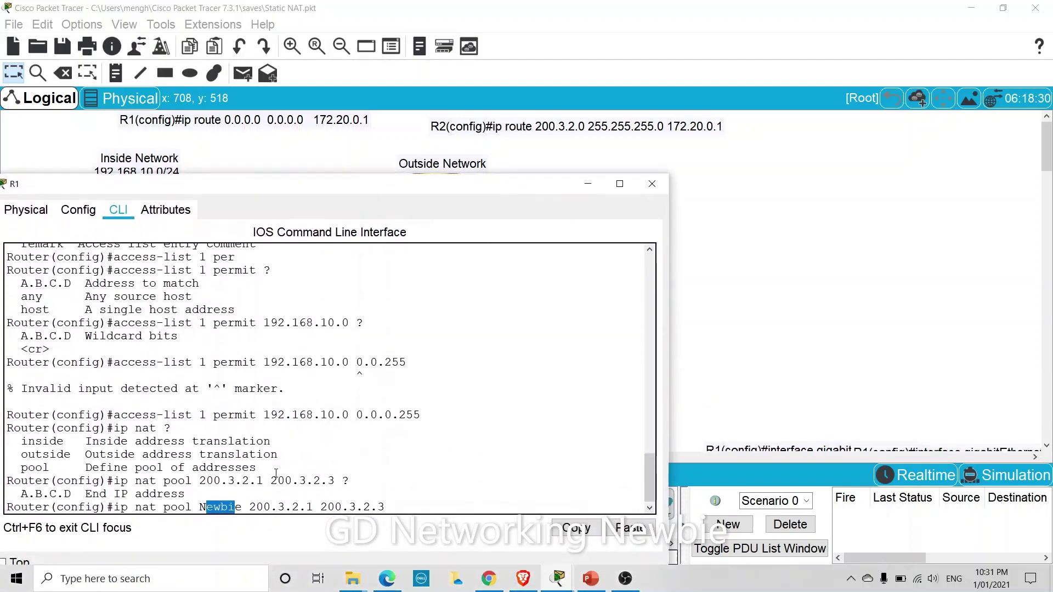
pyautogui.click(240, 508)
pyautogui.moveTo(354, 192); pyautogui.dragTo(370, 142)
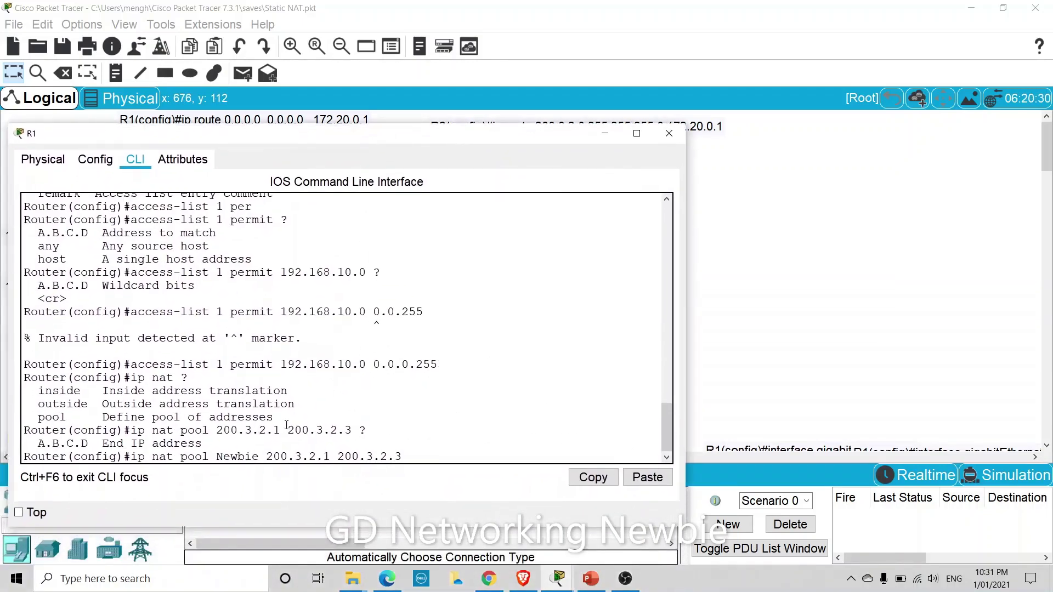
# - Try to complete the Newbie pool command with "netmaks 255.255.255.0" after checking the syntax help and the Dynamic NAT list
pyautogui.click(434, 452)
pyautogui.write('?')
pyautogui.write('netmaks')
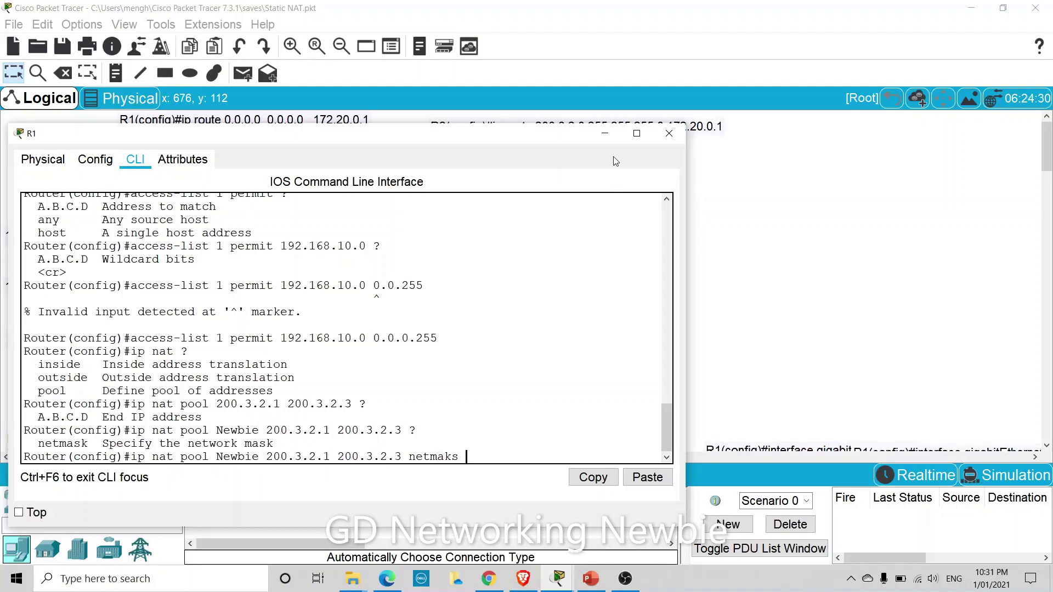
pyautogui.click(606, 134)
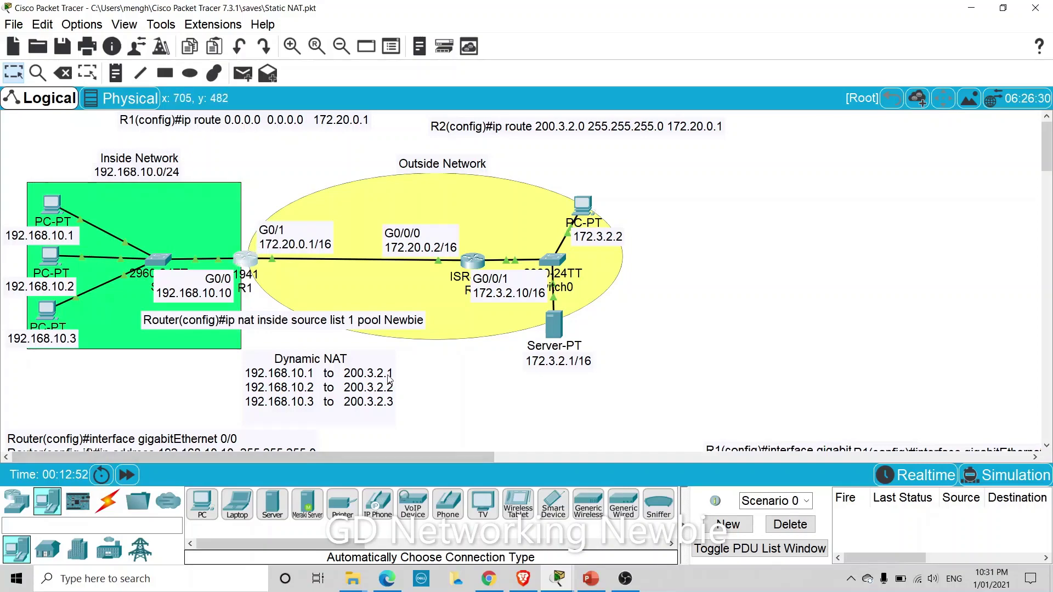
pyautogui.click(247, 262)
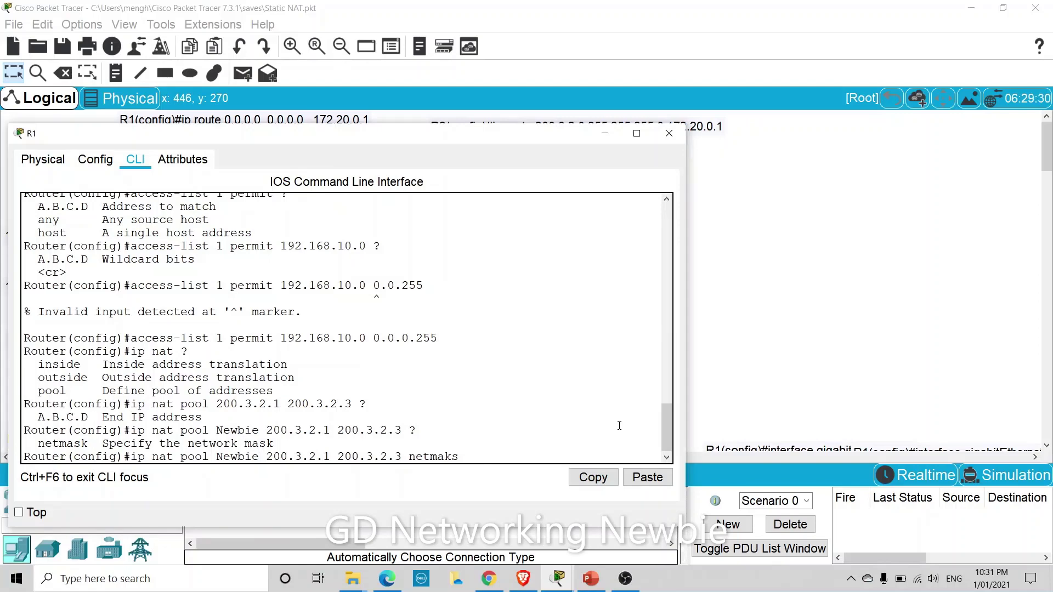
pyautogui.write('255.255.255.0')
pyautogui.press('Return')
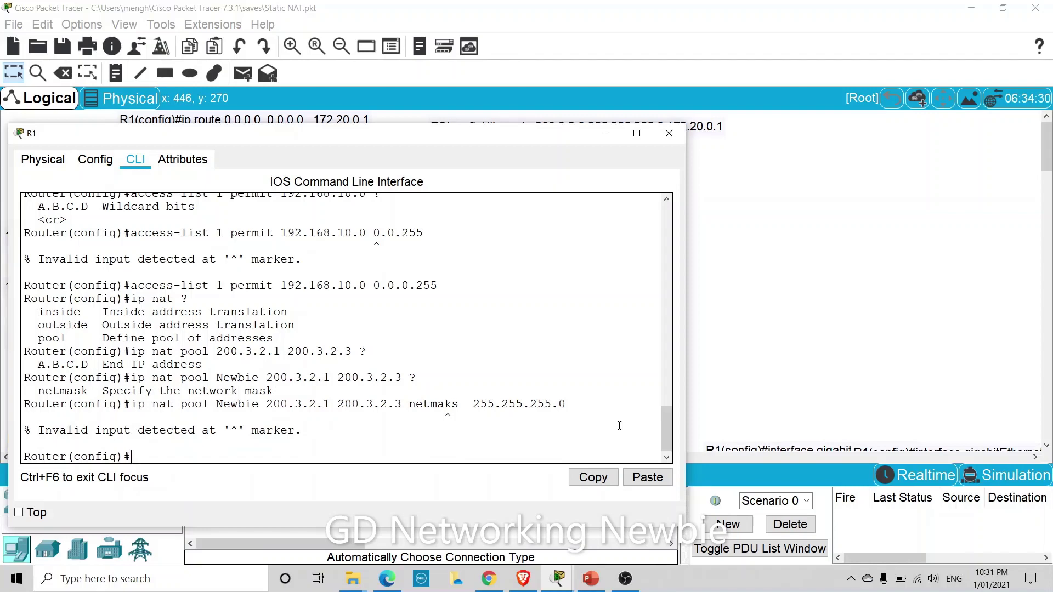
# - Recall the Newbie pool command for 200.3.2.1 to 200.3.2.3 and submit it with netmask 255.255.255.0
pyautogui.press('Up')
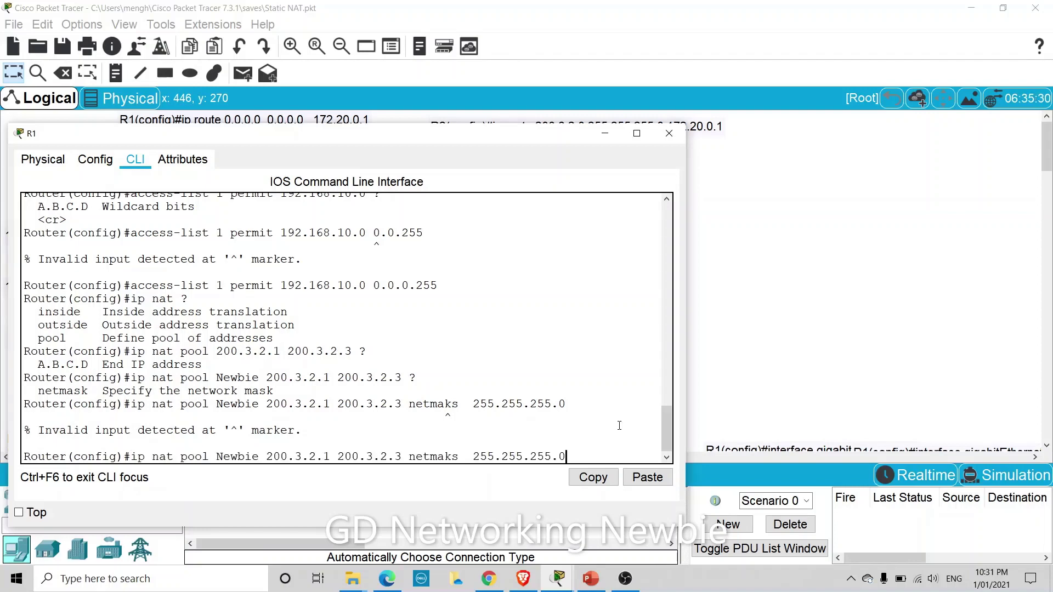
pyautogui.press('Left')
pyautogui.press('Right')
pyautogui.press('Right')
pyautogui.press('Right')
pyautogui.press('Right')
pyautogui.press('Right')
pyautogui.press('Right')
pyautogui.press('Right')
pyautogui.press('Right')
pyautogui.press('Right')
pyautogui.press('Right')
pyautogui.press('Right')
pyautogui.press('Right')
pyautogui.press('Right')
pyautogui.press('BackSpace')
pyautogui.press('BackSpace')
pyautogui.press('BackSpace')
pyautogui.press('BackSpace')
pyautogui.press('BackSpace')
pyautogui.press('BackSpace')
pyautogui.press('BackSpace')
pyautogui.press('BackSpace')
pyautogui.press('BackSpace')
pyautogui.press('BackSpace')
pyautogui.press('BackSpace')
pyautogui.press('BackSpace')
pyautogui.press('BackSpace')
pyautogui.press('BackSpace')
pyautogui.press('BackSpace')
pyautogui.press('BackSpace')
pyautogui.press('BackSpace')
pyautogui.press('BackSpace')
pyautogui.press('BackSpace')
pyautogui.press('BackSpace')
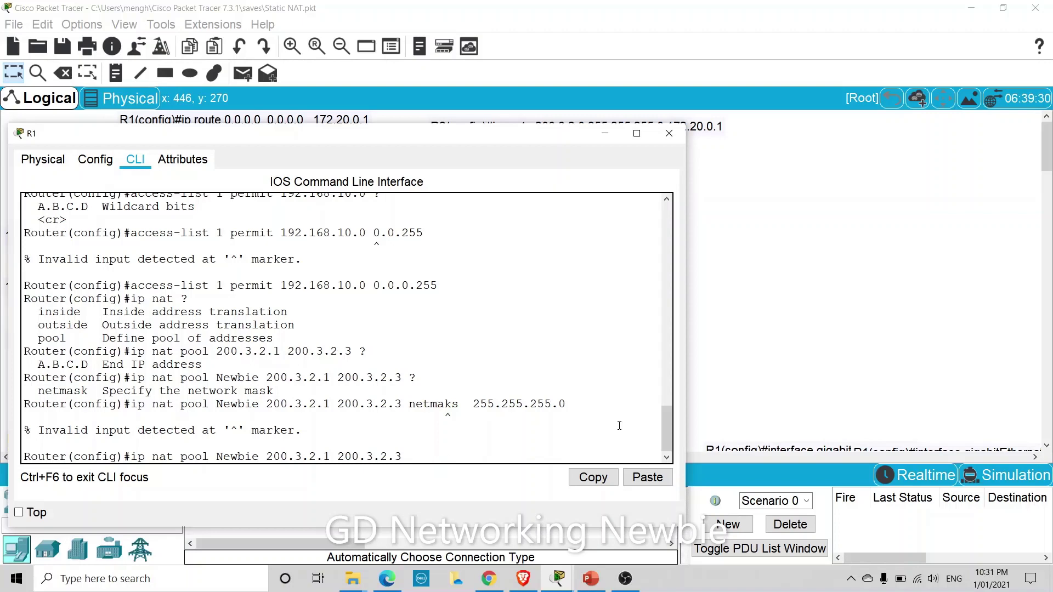
pyautogui.write('?netmas')
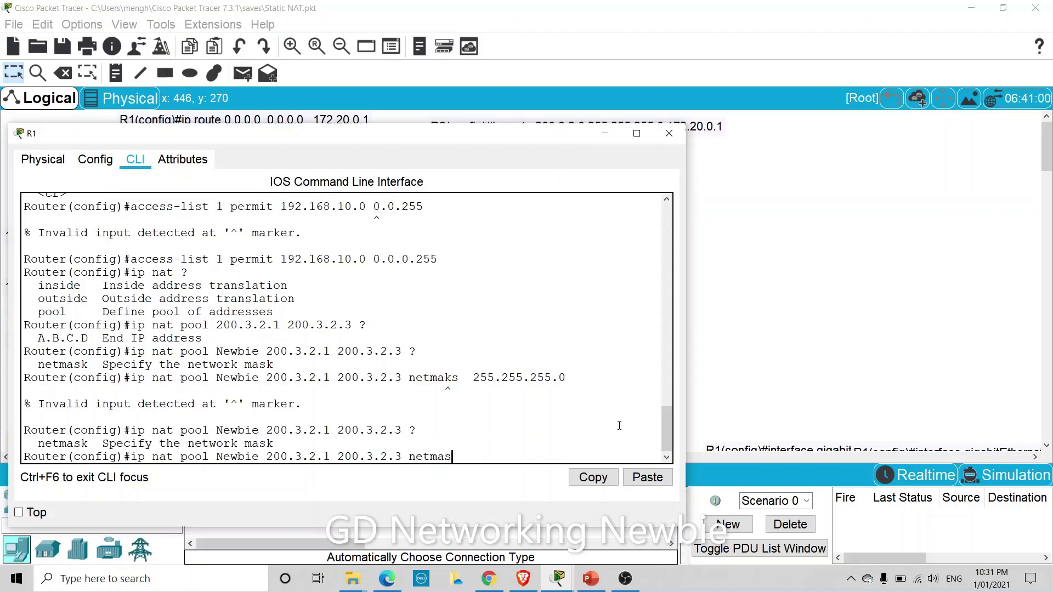
pyautogui.press('Tab')
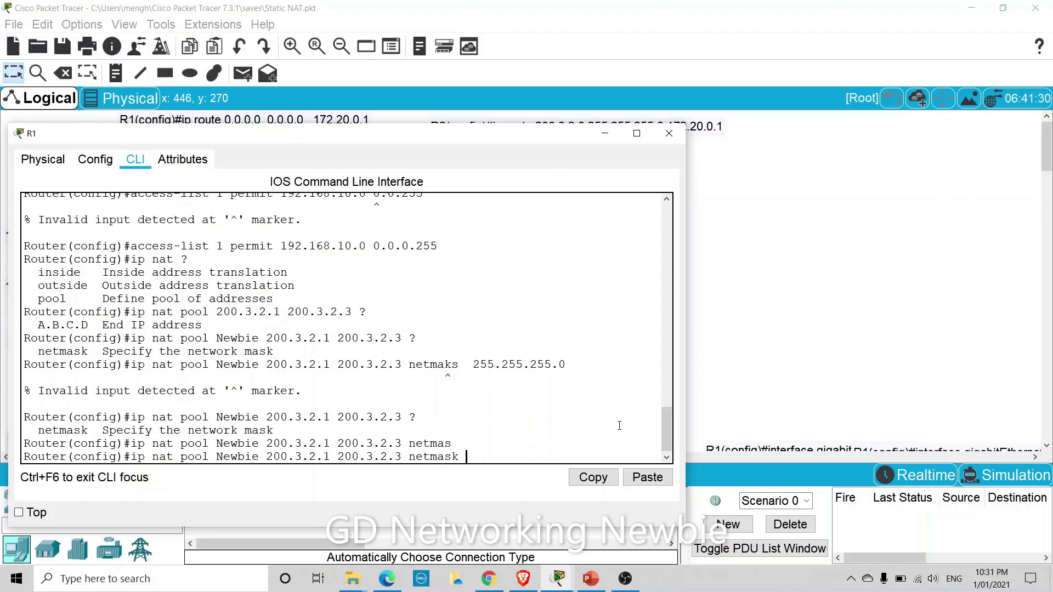
pyautogui.write('255.255.255.0')
pyautogui.press('Return')
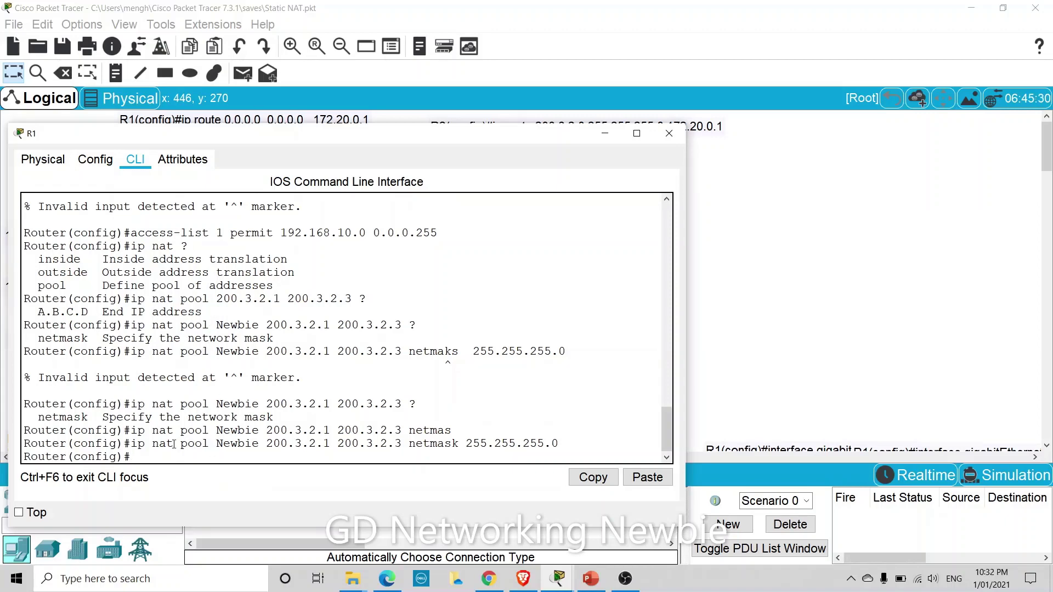
# - Review the entered pool command, add blank prompt lines and check the NAT notes on the workspace
pyautogui.moveTo(173, 443); pyautogui.dragTo(373, 457)
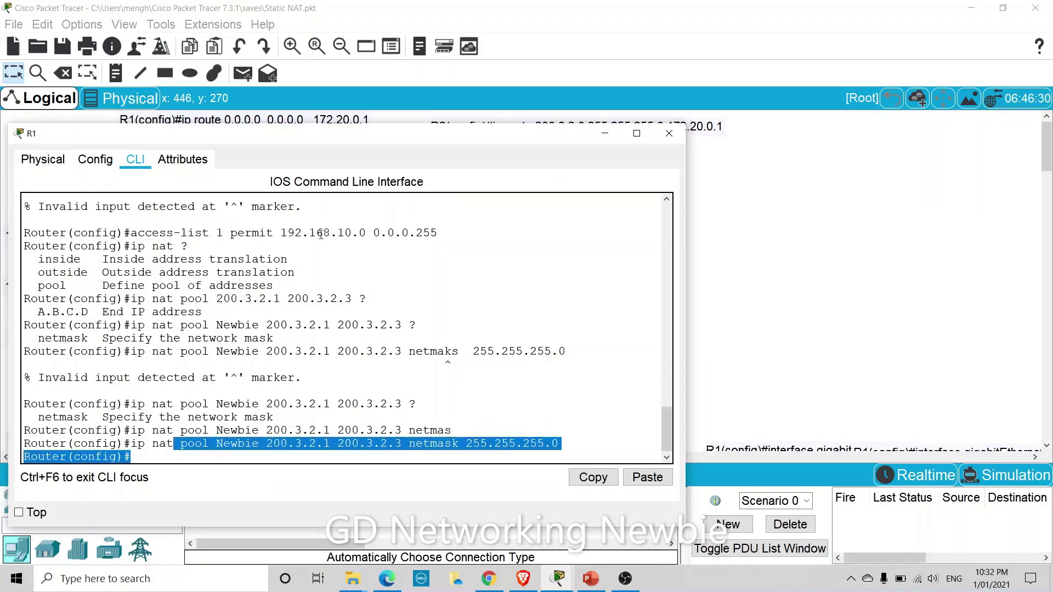
pyautogui.click(340, 404)
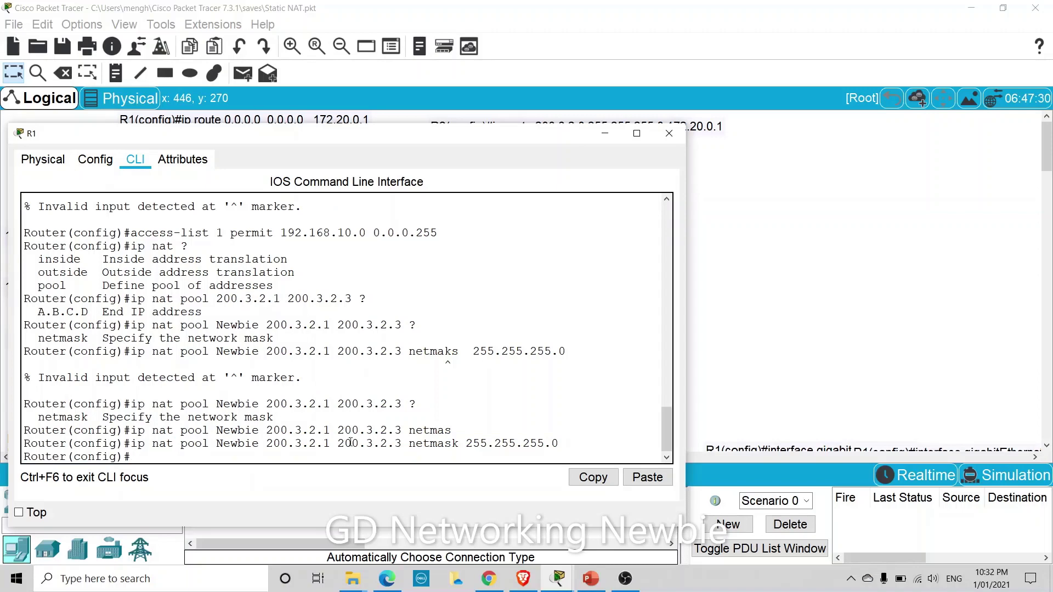
pyautogui.press('Return')
pyautogui.press('Return')
pyautogui.press('Return')
pyautogui.press('Return')
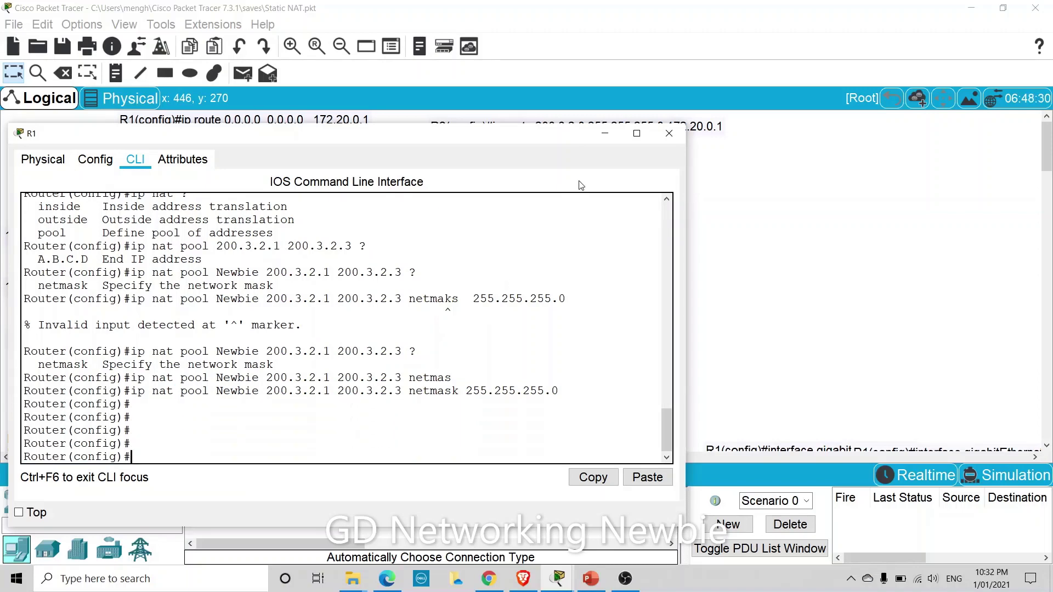
pyautogui.click(604, 134)
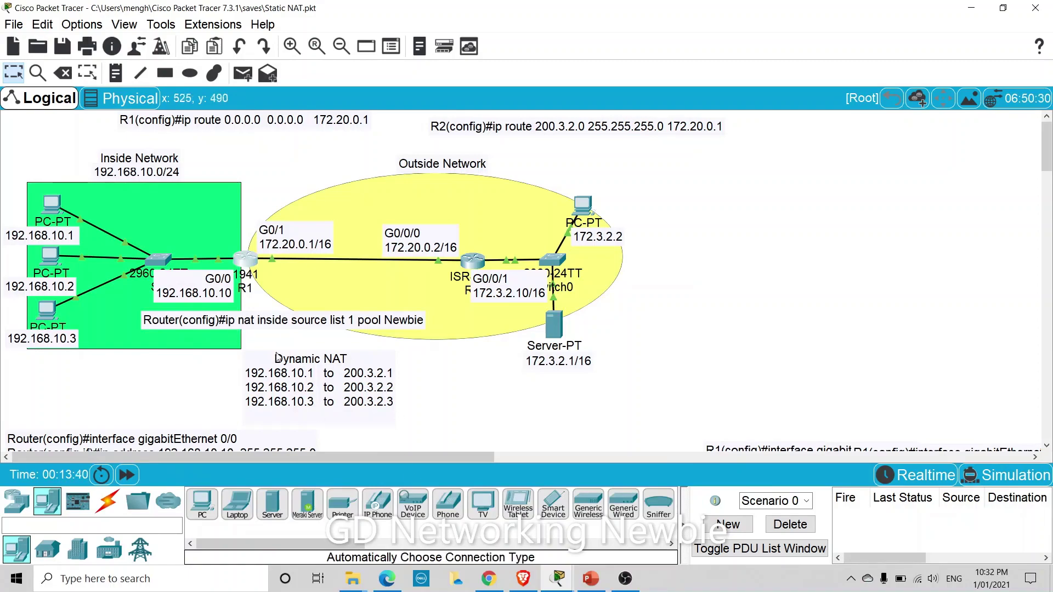
pyautogui.click(243, 267)
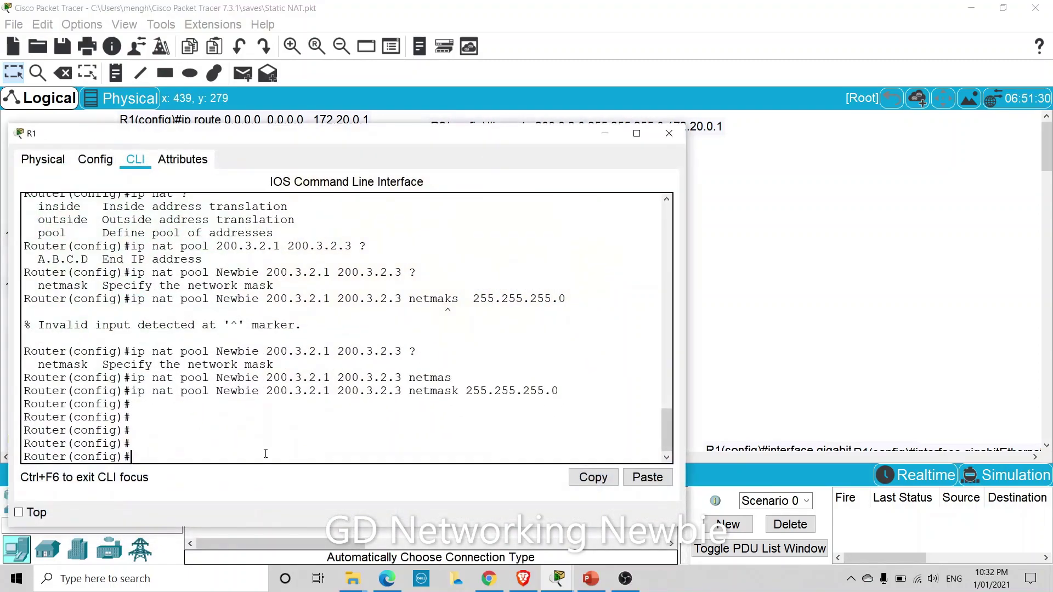
# - Link access list 1 to pool Newbie with ip nat inside source, checking syntax help along the way, and close R1's window
pyautogui.write('ip nat inside source')
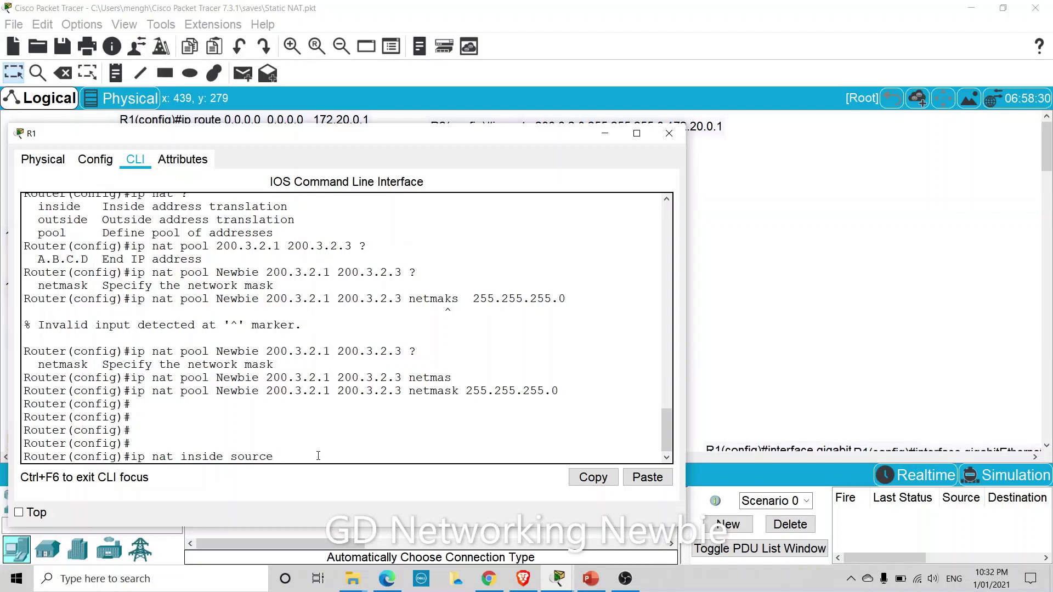
pyautogui.write(' ?')
pyautogui.write('list ')
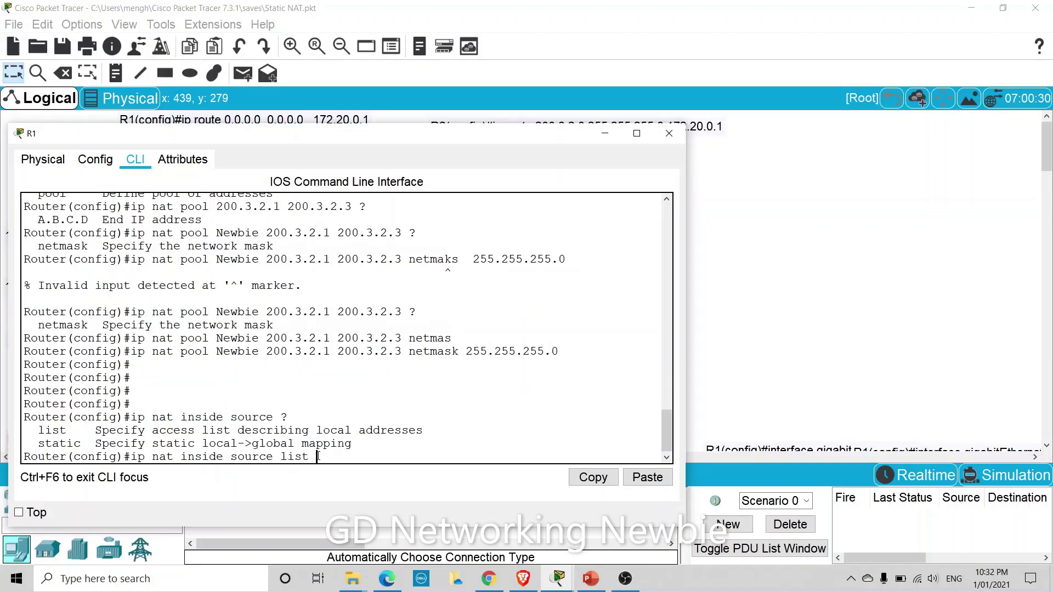
pyautogui.write('1 ?')
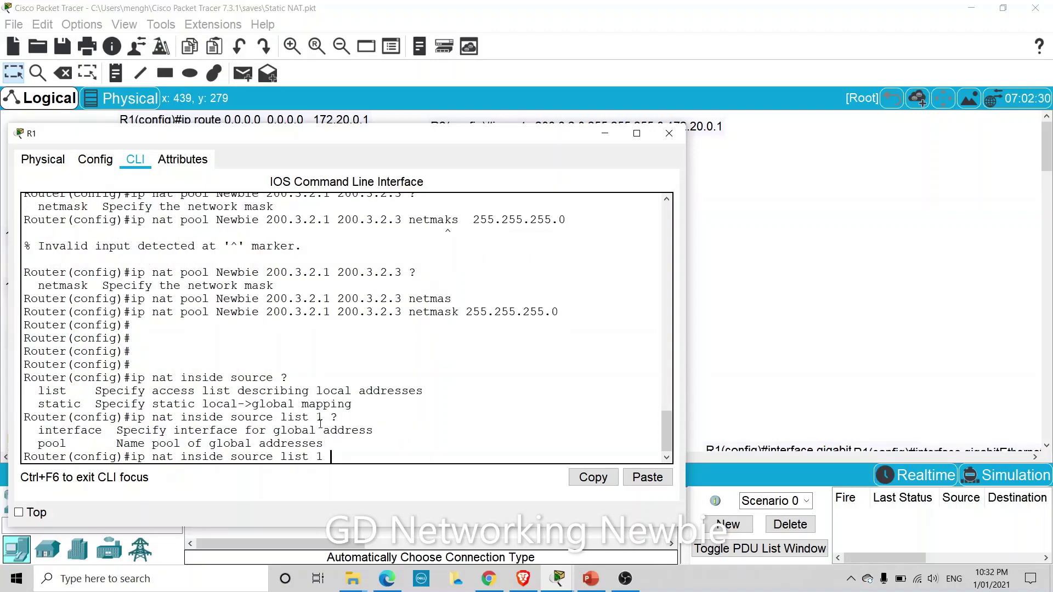
pyautogui.write('pool ?')
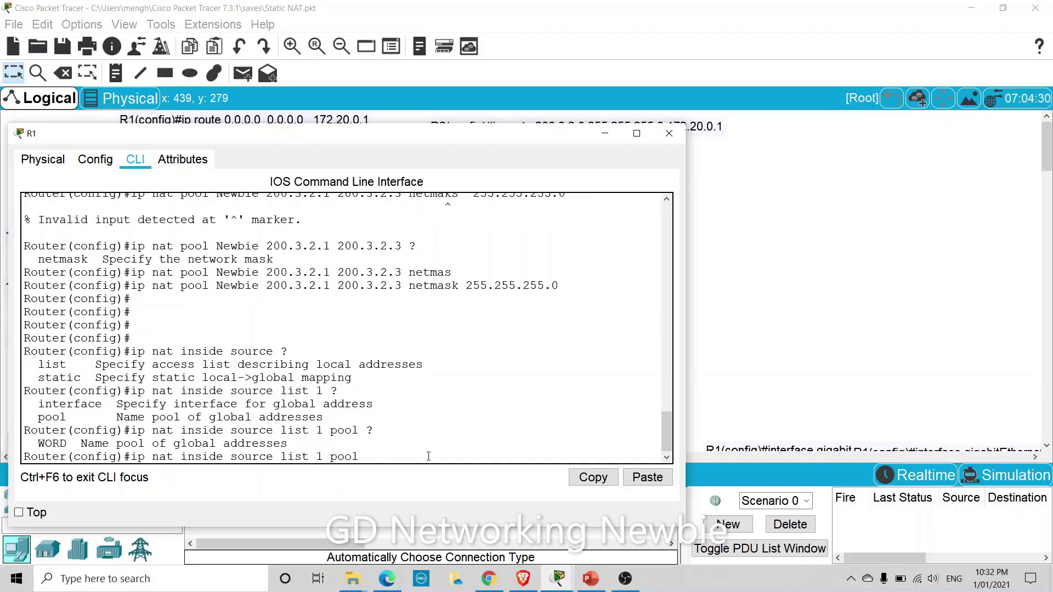
pyautogui.write('Newbie ?')
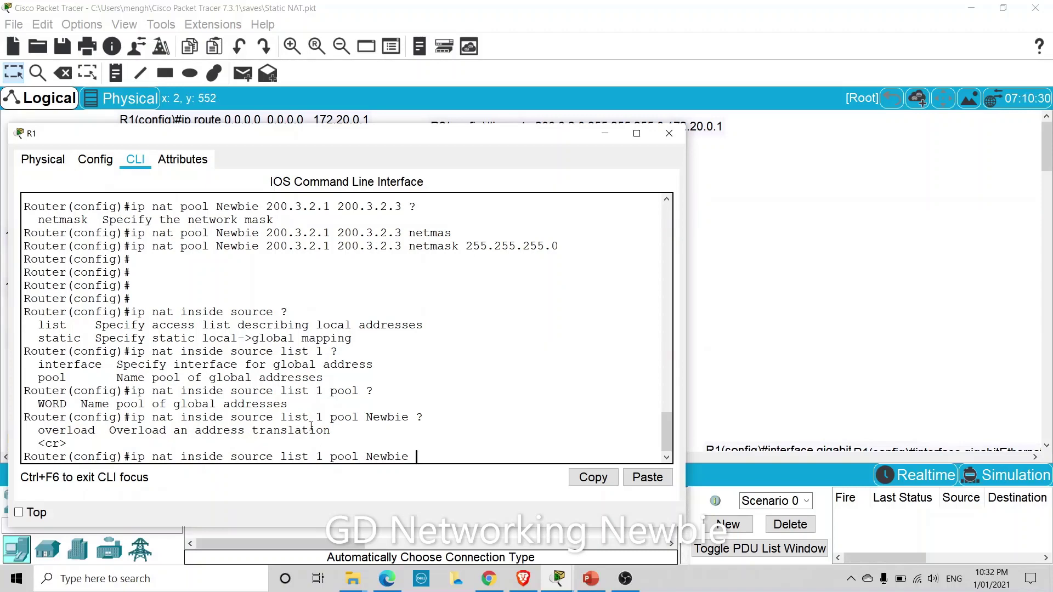
pyautogui.press('Return')
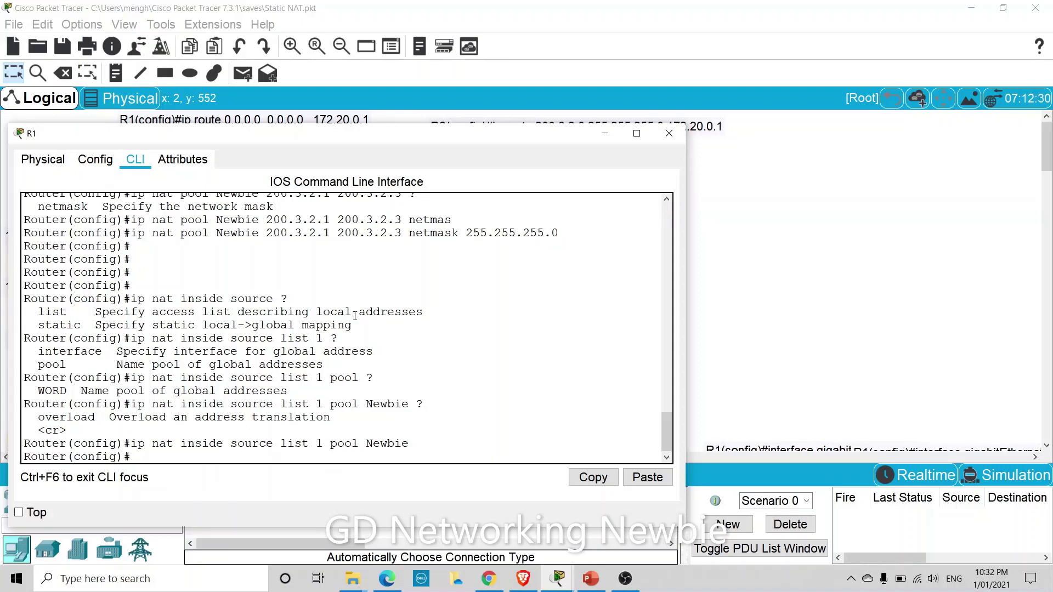
pyautogui.click(669, 134)
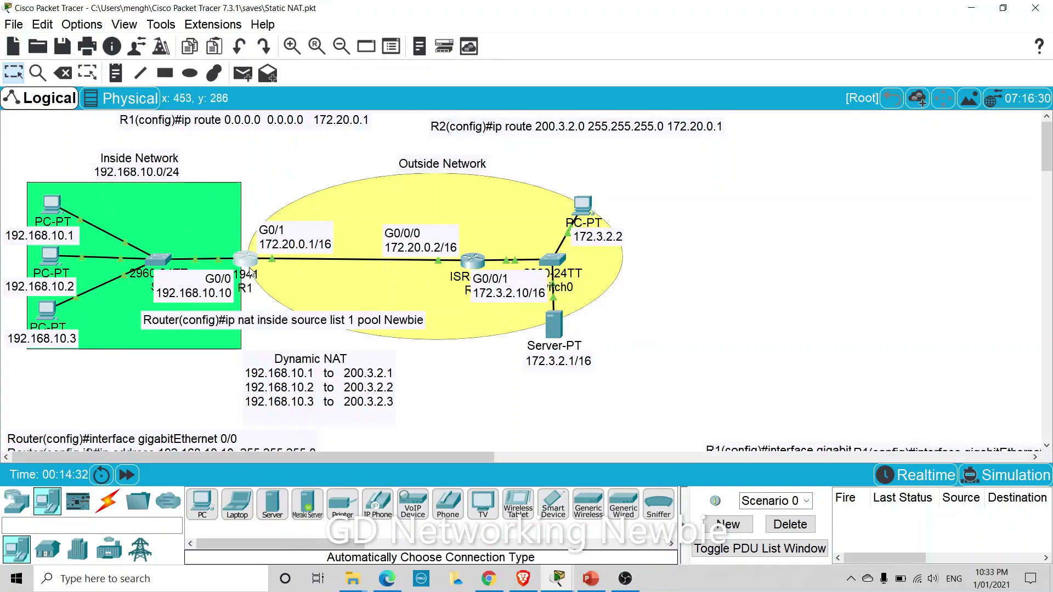
pyautogui.moveTo(250, 268)
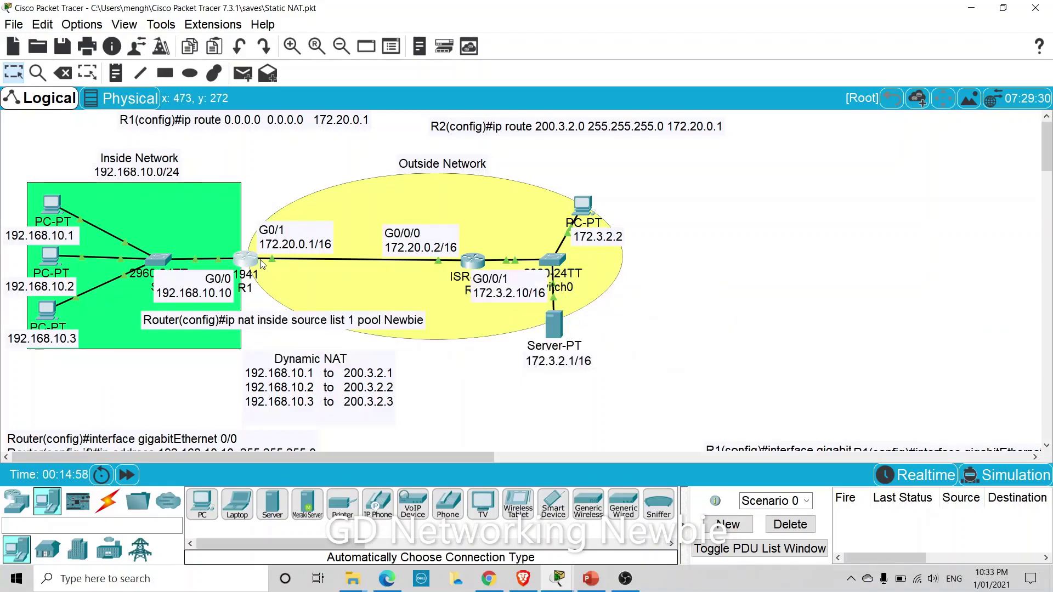
# - Open R1's command line, check its interfaces on the topology, and set gigabitEthernet 0/0 as the NAT inside interface
pyautogui.click(241, 262)
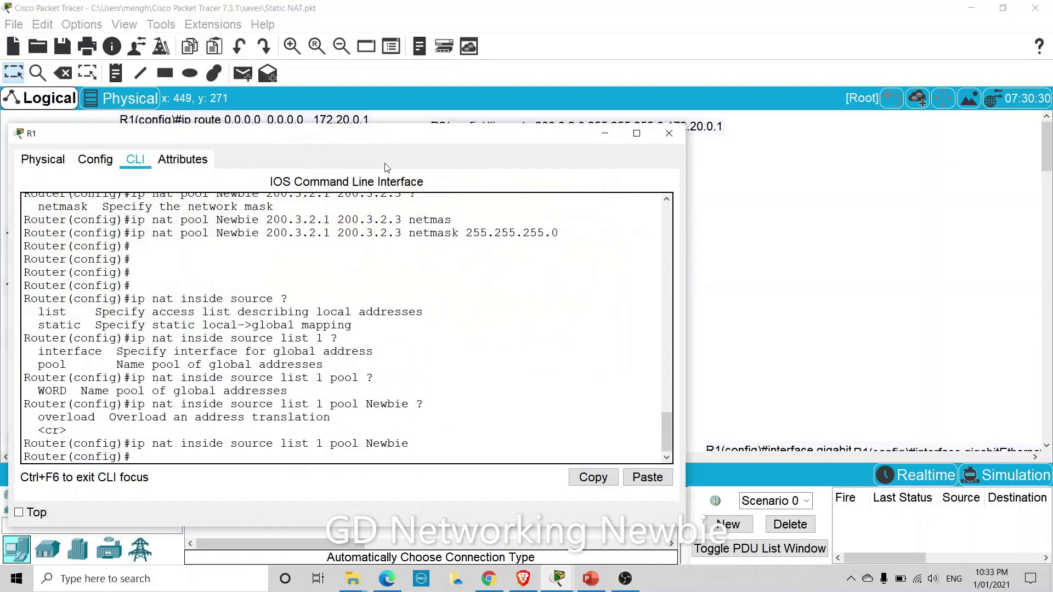
pyautogui.moveTo(354, 149); pyautogui.dragTo(376, 283)
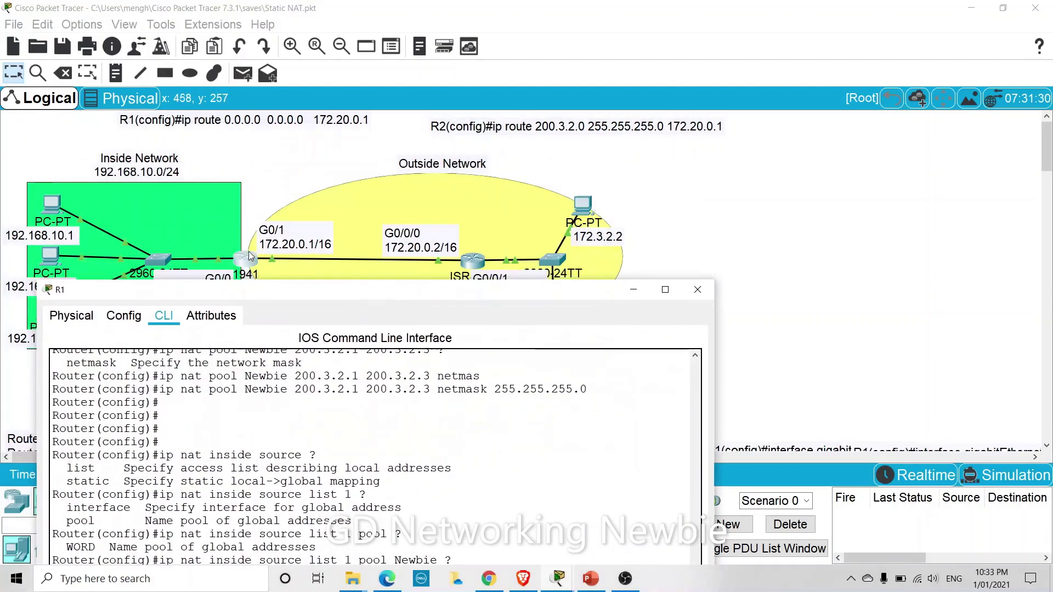
pyautogui.moveTo(234, 291); pyautogui.dragTo(236, 310)
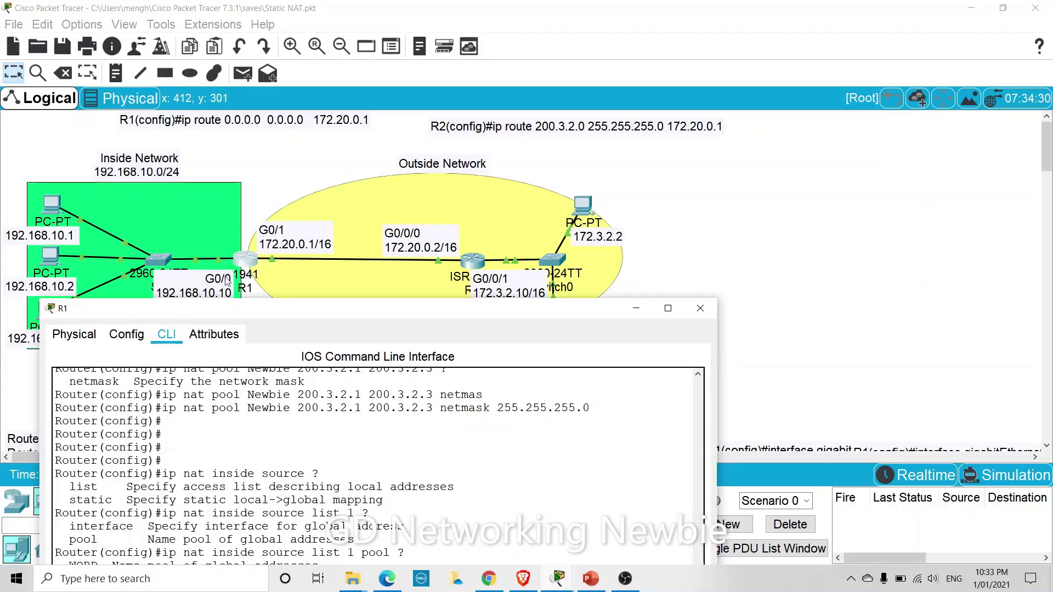
pyautogui.moveTo(247, 312); pyautogui.dragTo(258, 117)
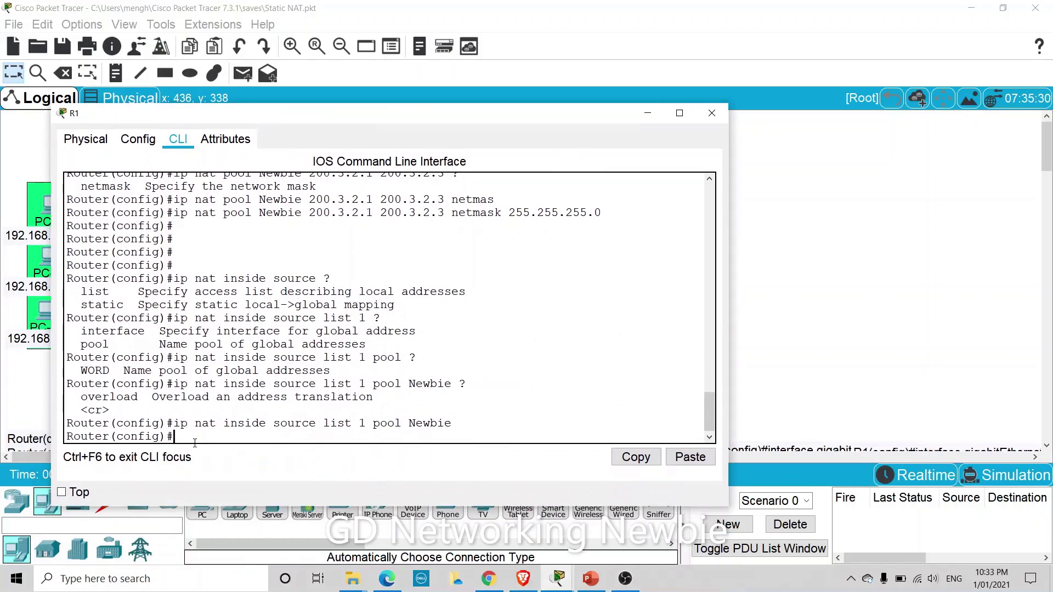
pyautogui.write('inter')
pyautogui.press('Tab')
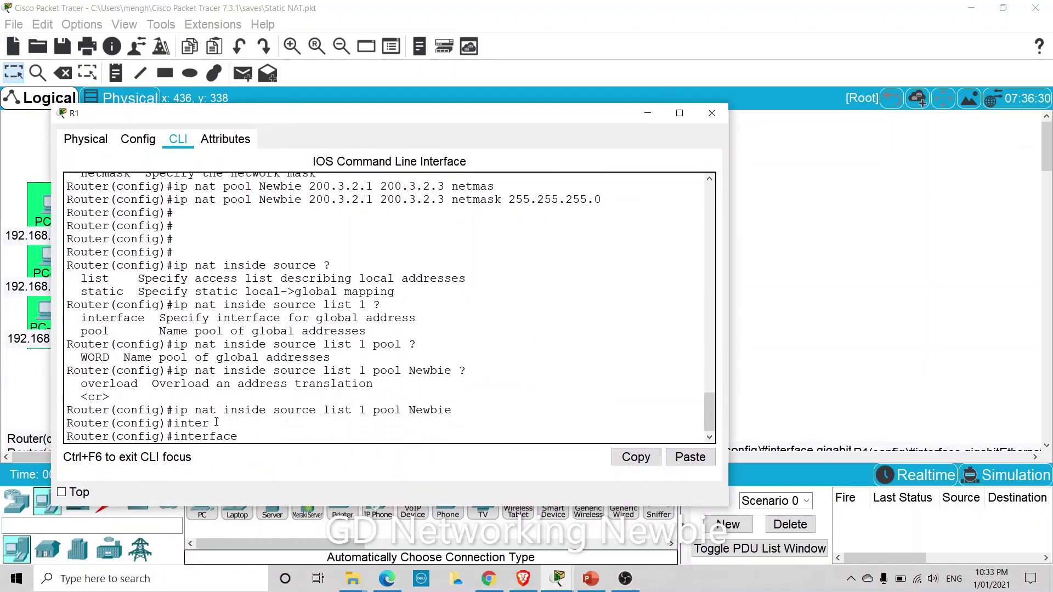
pyautogui.write('g')
pyautogui.press('Tab')
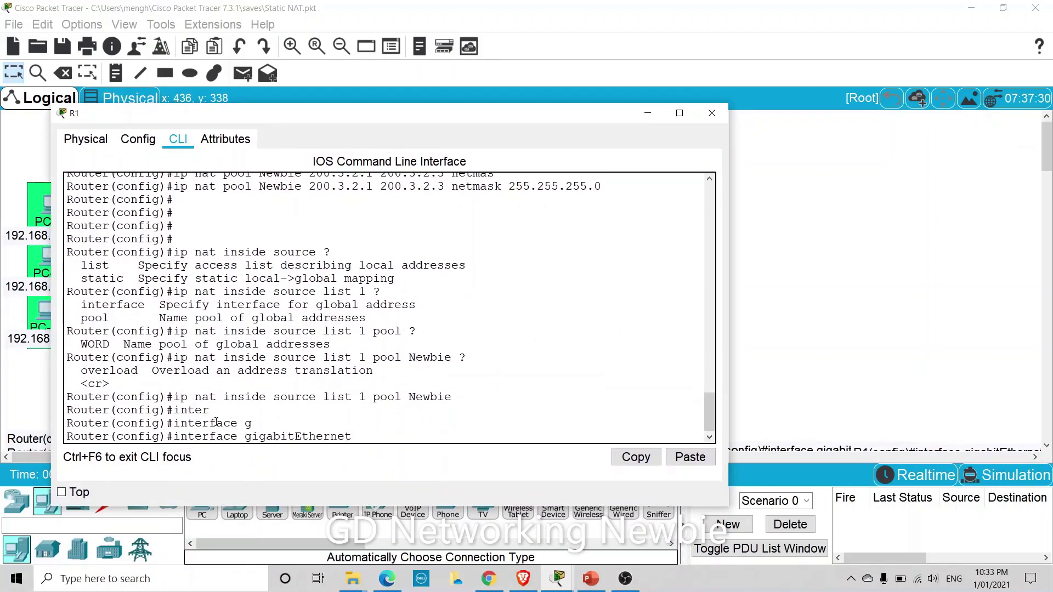
pyautogui.write('0/0')
pyautogui.press('Return')
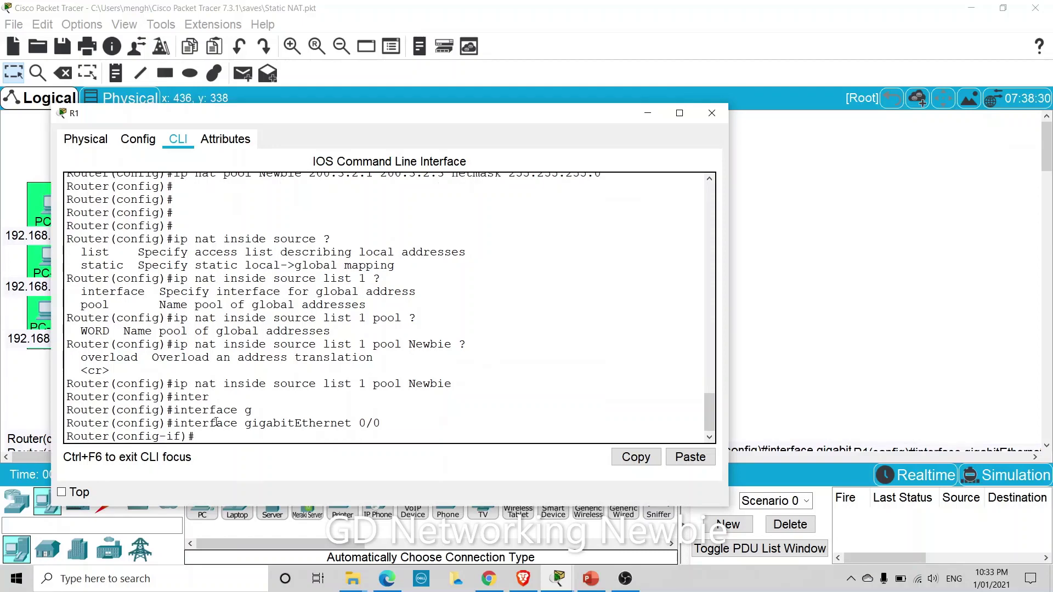
pyautogui.write('ip nat ins')
pyautogui.press('Tab')
pyautogui.press('Return')
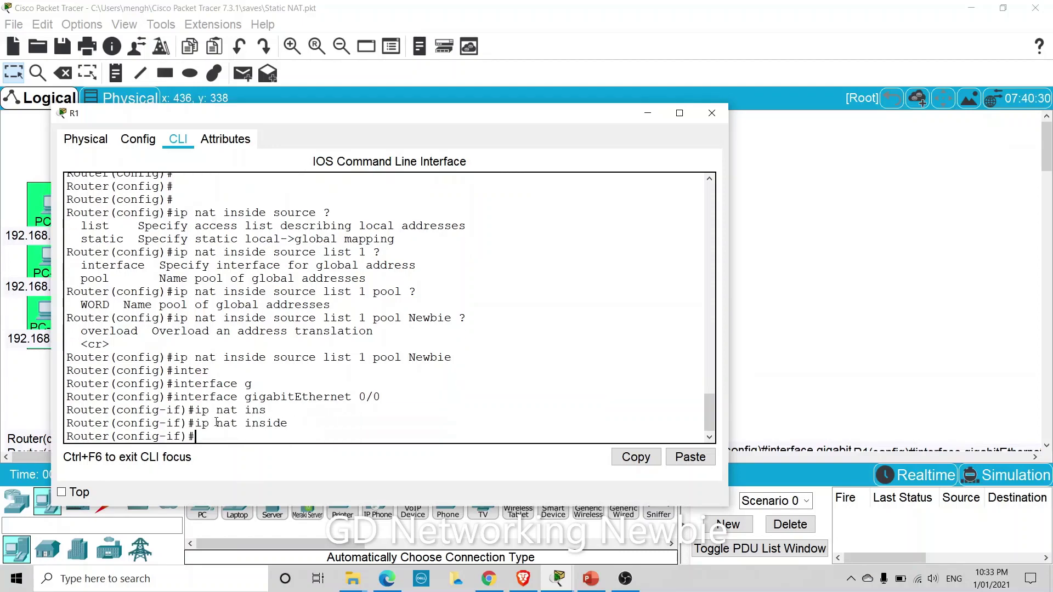
# - Set R1's interface g0/1 as the NAT outside interface and return to privileged EXEC mode
pyautogui.write('inter')
pyautogui.press('Tab')
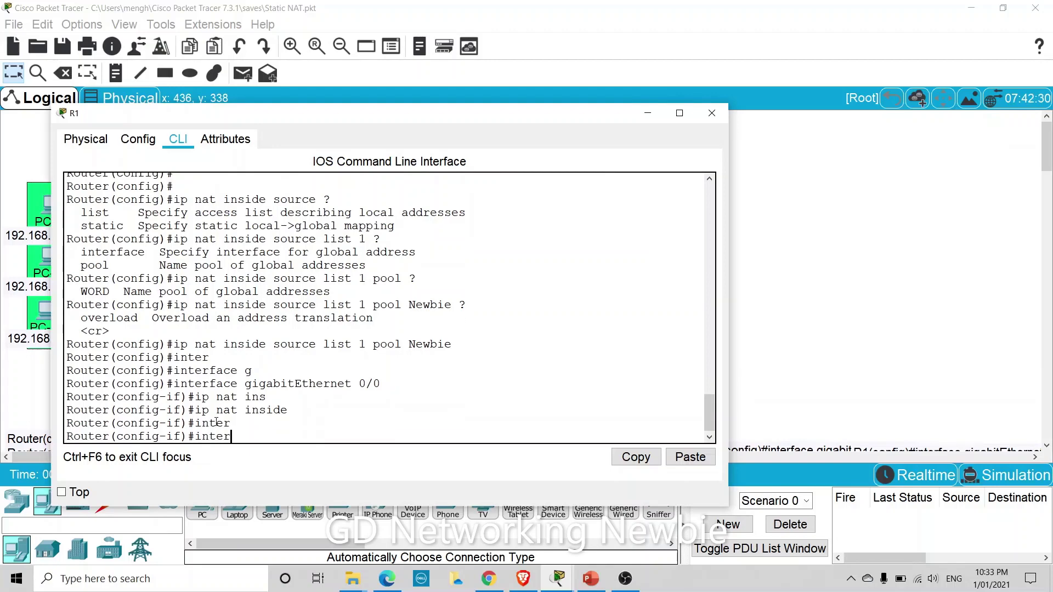
pyautogui.write('face g0/1')
pyautogui.press('Return')
pyautogui.write('ip')
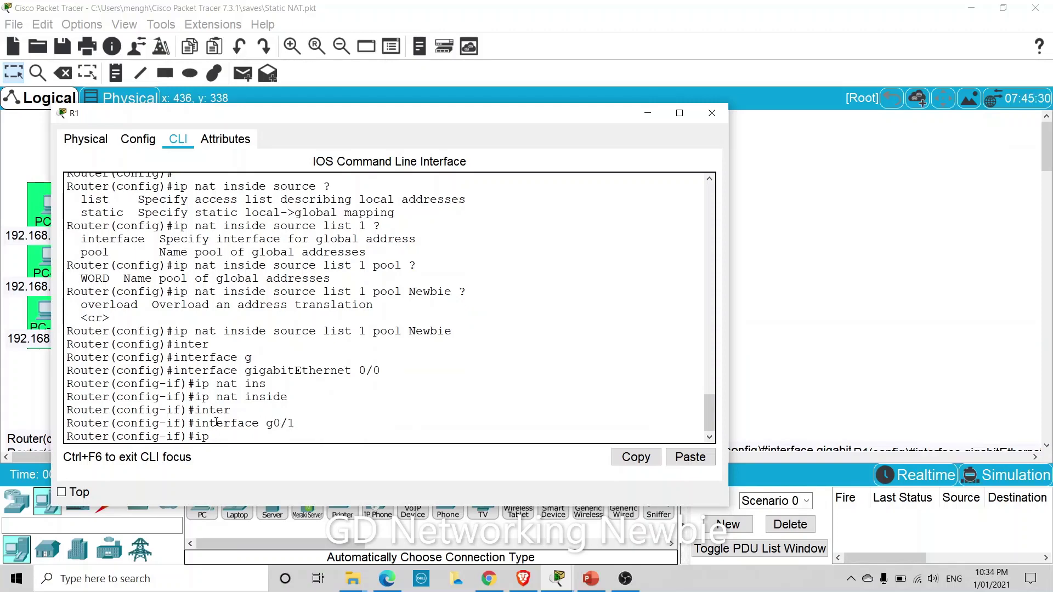
pyautogui.write(' nat ou')
pyautogui.press('Tab')
pyautogui.press('Return')
pyautogui.press('Return')
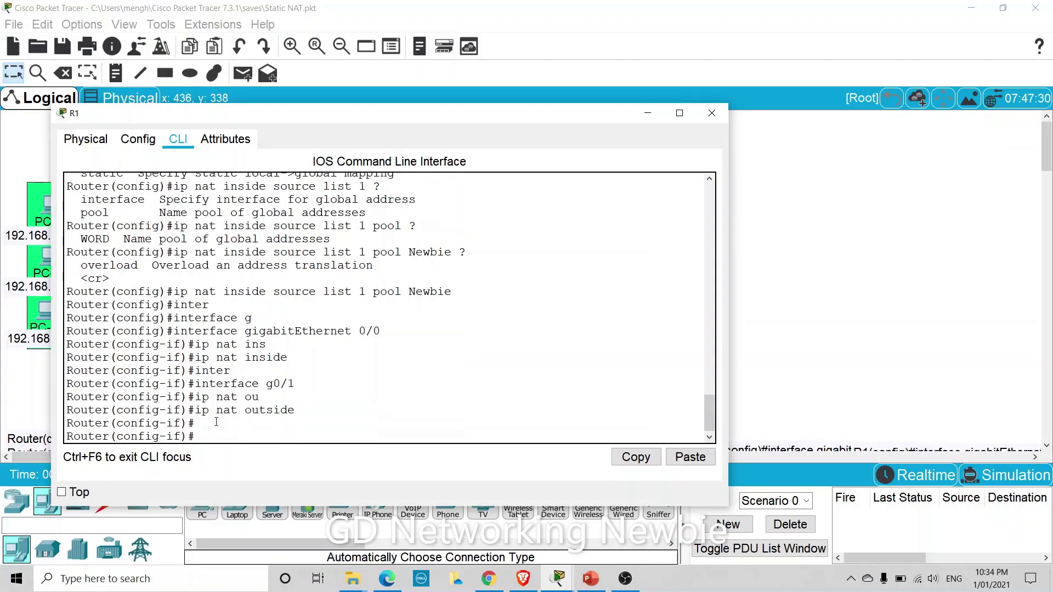
pyautogui.hotkey('ctrl', 'z')
pyautogui.press('Return')
pyautogui.press('Return')
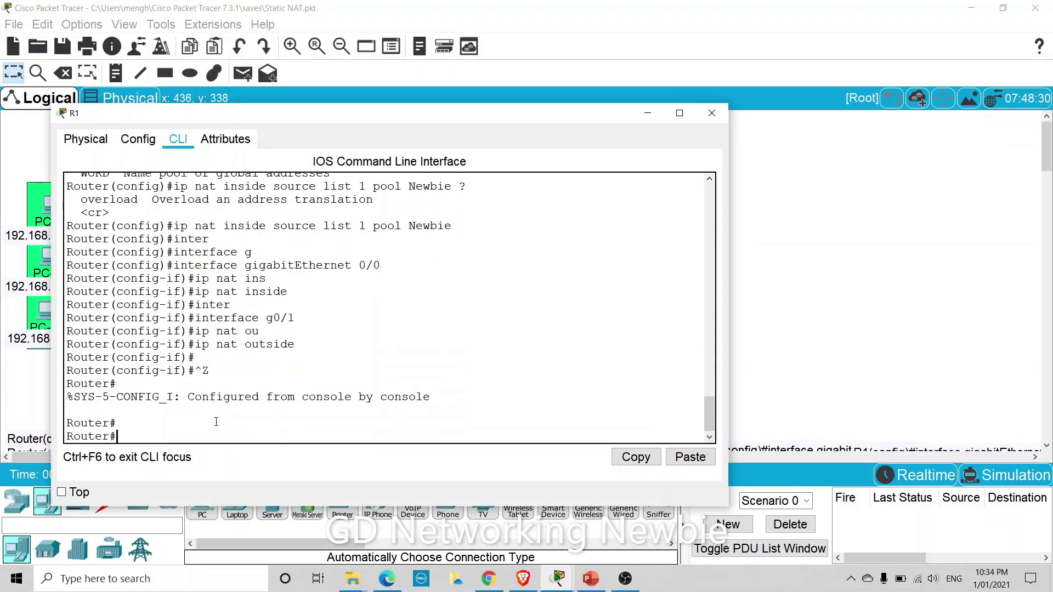
# - Minimize R1's window and shift the Dynamic NAT address list slightly to the left on the workspace
pyautogui.click(647, 113)
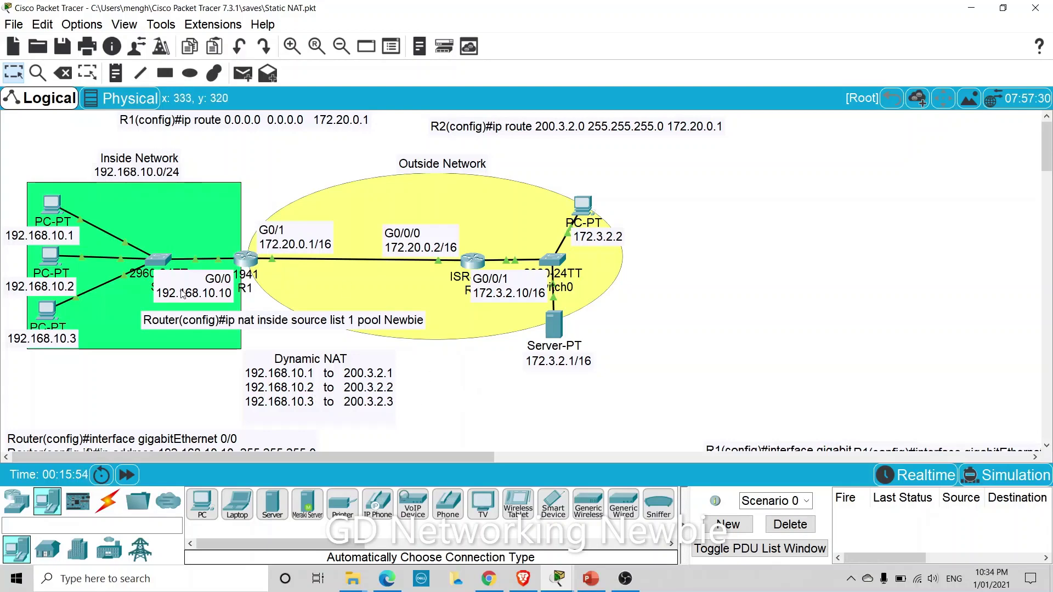
pyautogui.moveTo(302, 367); pyautogui.dragTo(279, 370)
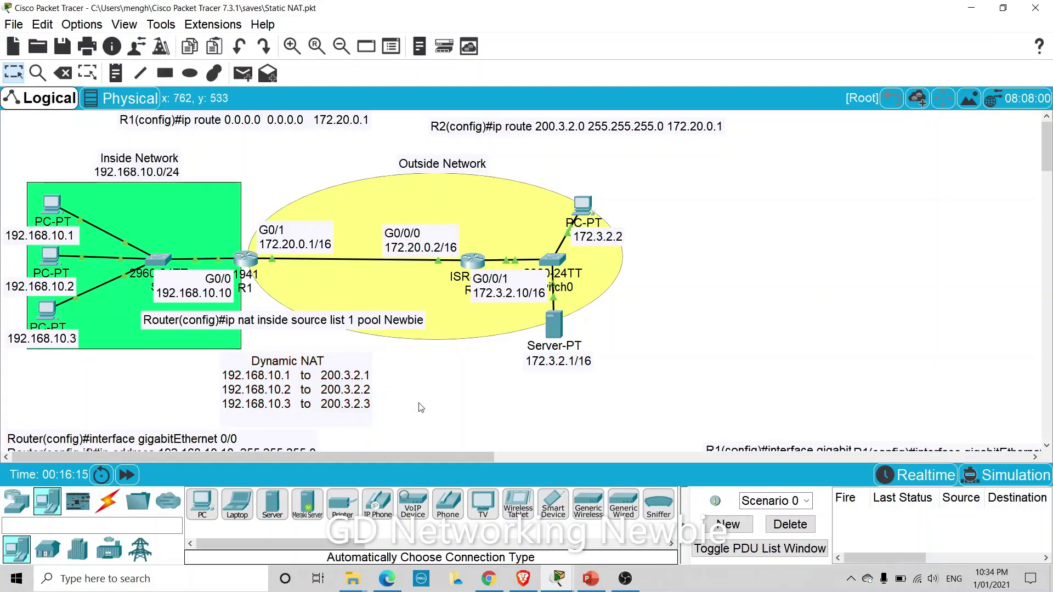
# - Check the show ip nat options on R1, run show ip nat translations, and minimize the router's window
pyautogui.click(249, 271)
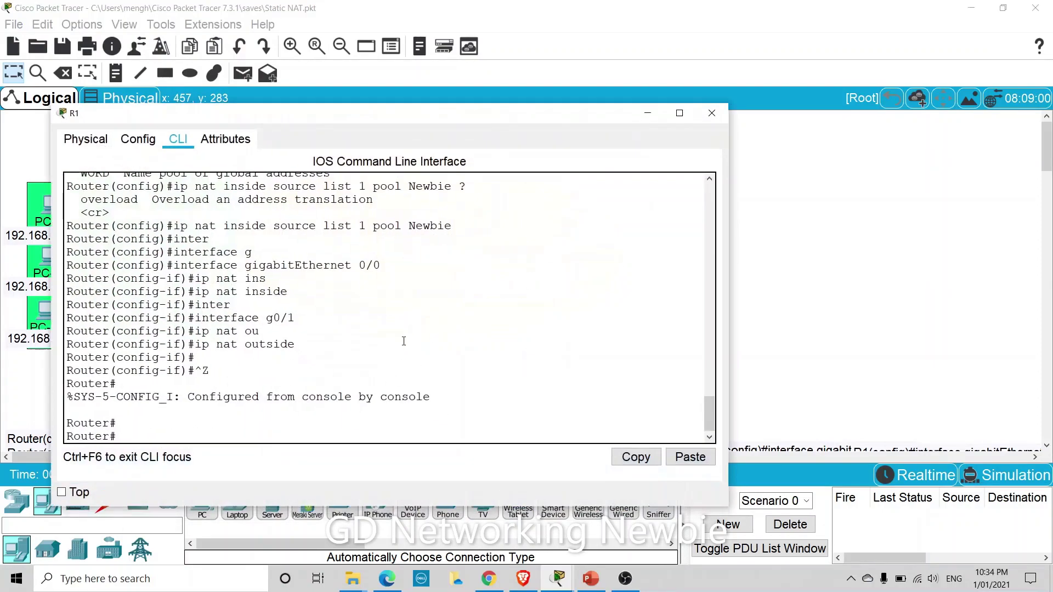
pyautogui.press('Return')
pyautogui.press('Return')
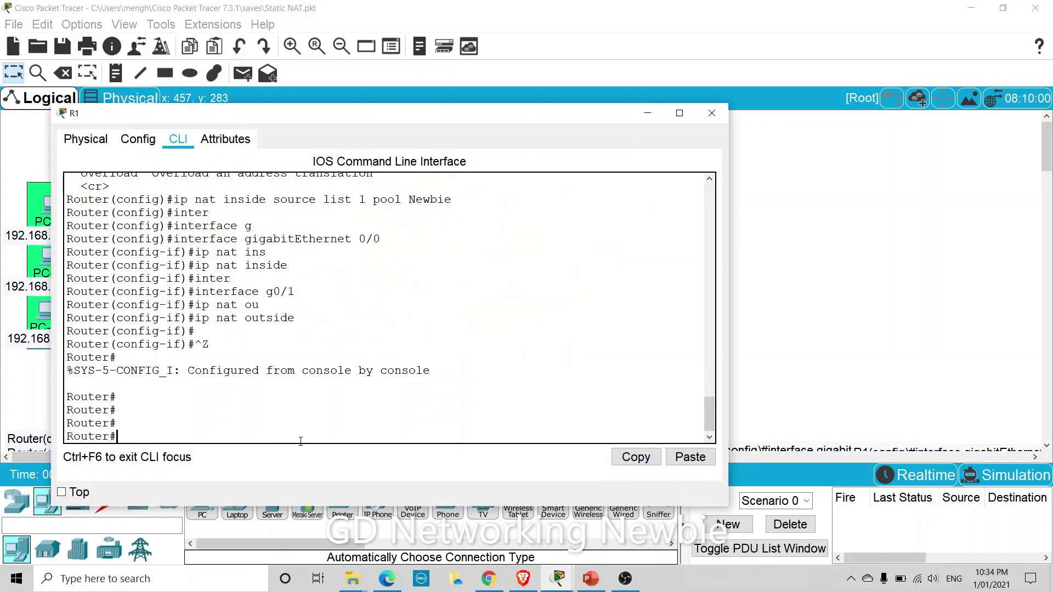
pyautogui.write('show')
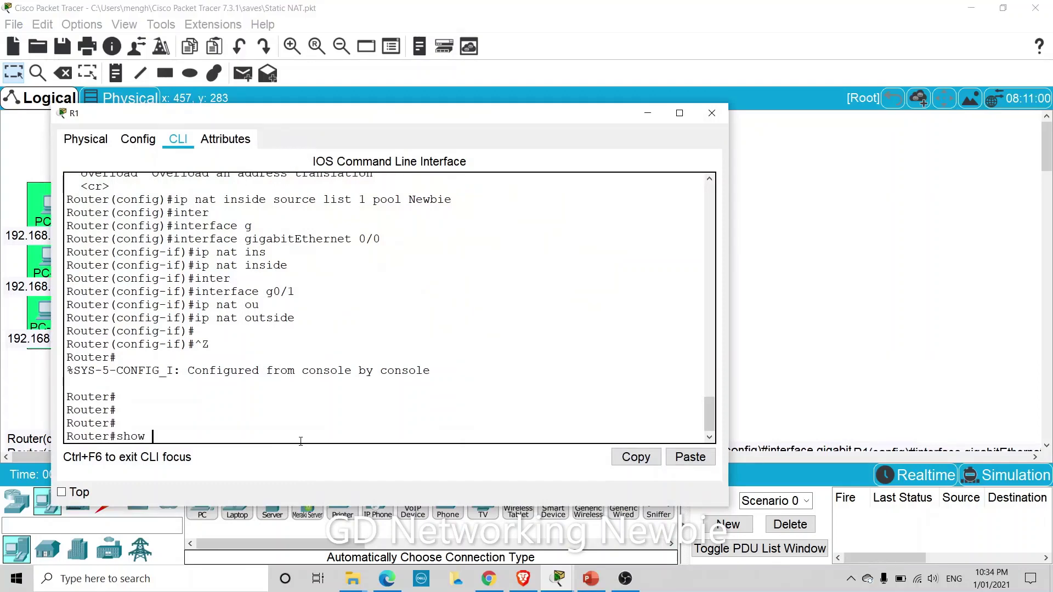
pyautogui.write(' ip ')
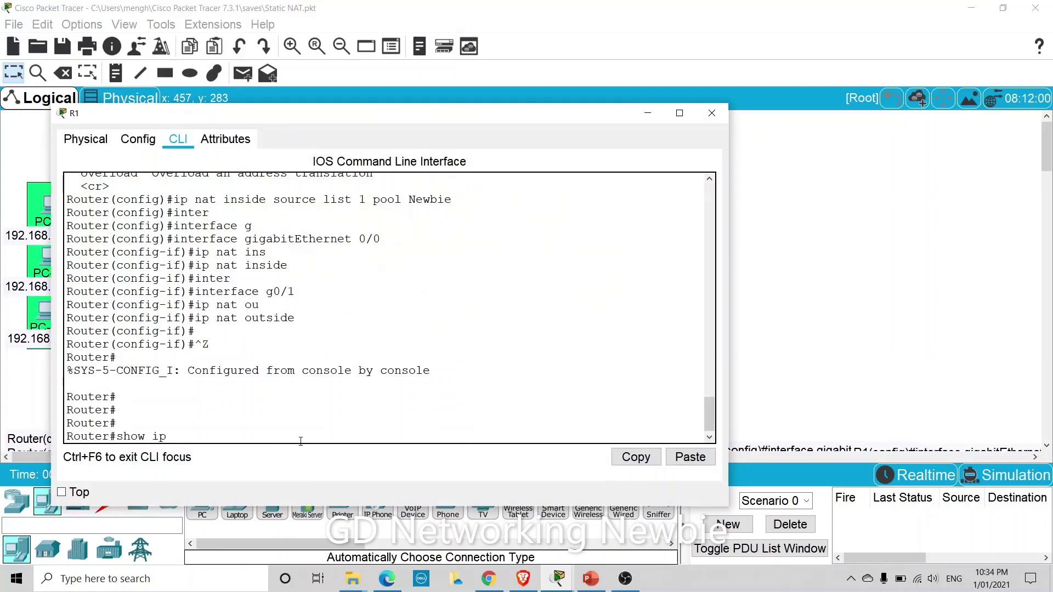
pyautogui.write('nat')
pyautogui.write(' ?')
pyautogui.write('tr')
pyautogui.press('Tab')
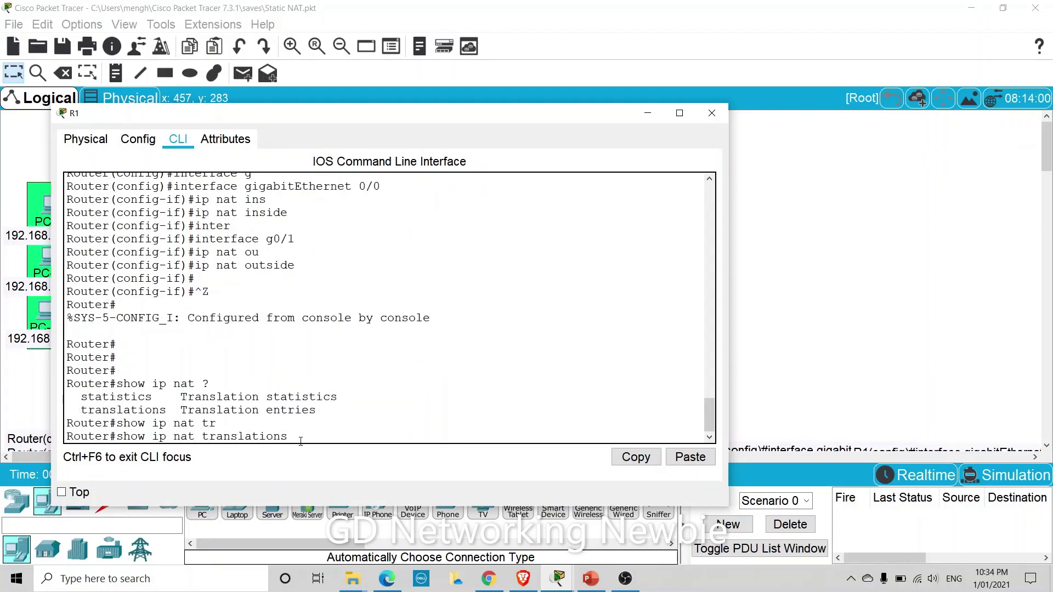
pyautogui.press('Return')
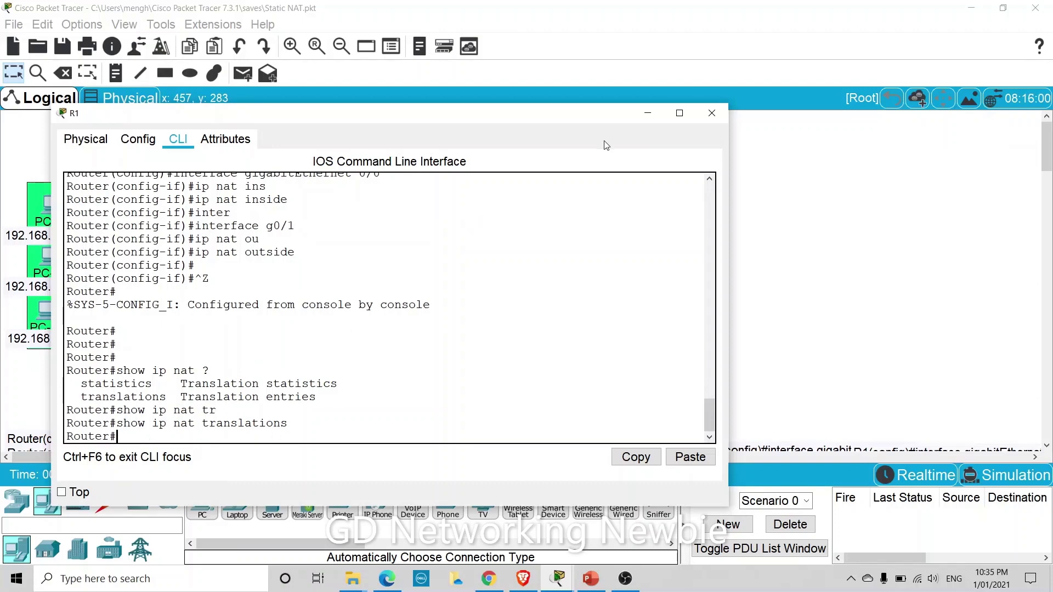
pyautogui.click(647, 113)
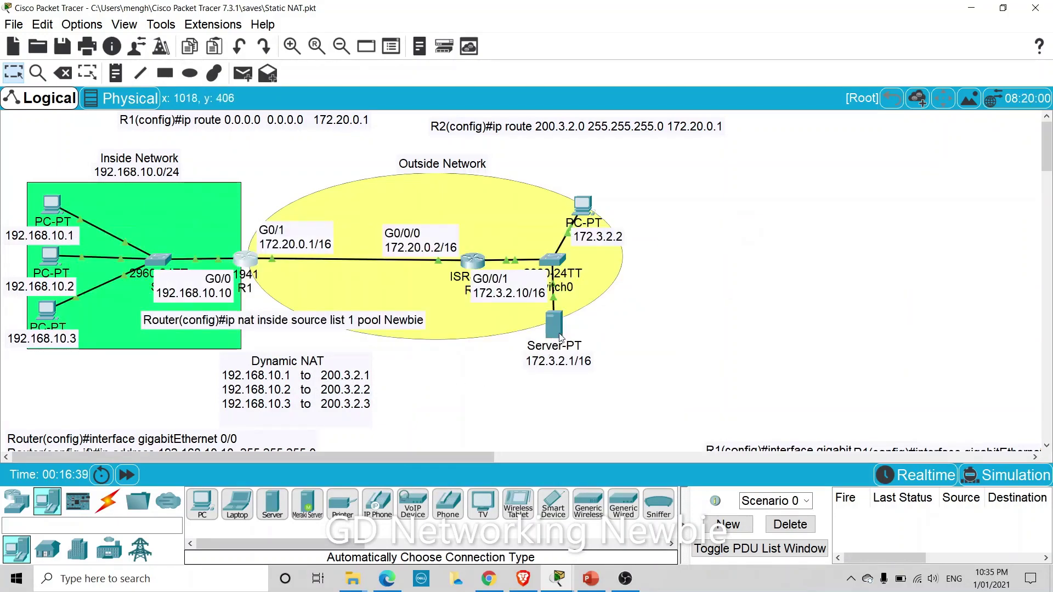
# - Browse to the server at 172.3.2.1 from the inside PC 192.168.10.1, then minimize the PC's window
pyautogui.click(51, 204)
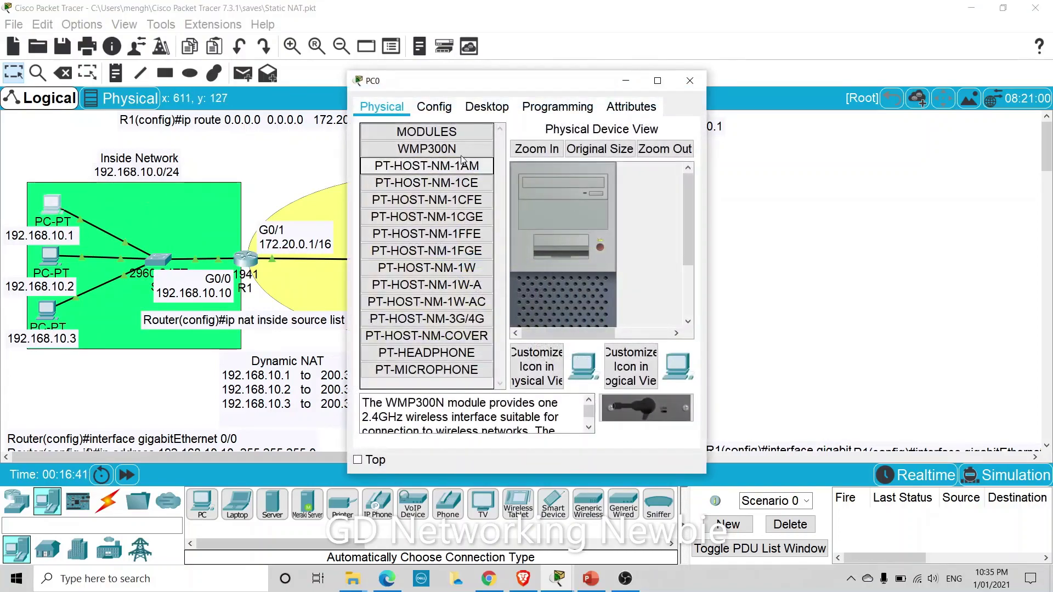
pyautogui.click(486, 106)
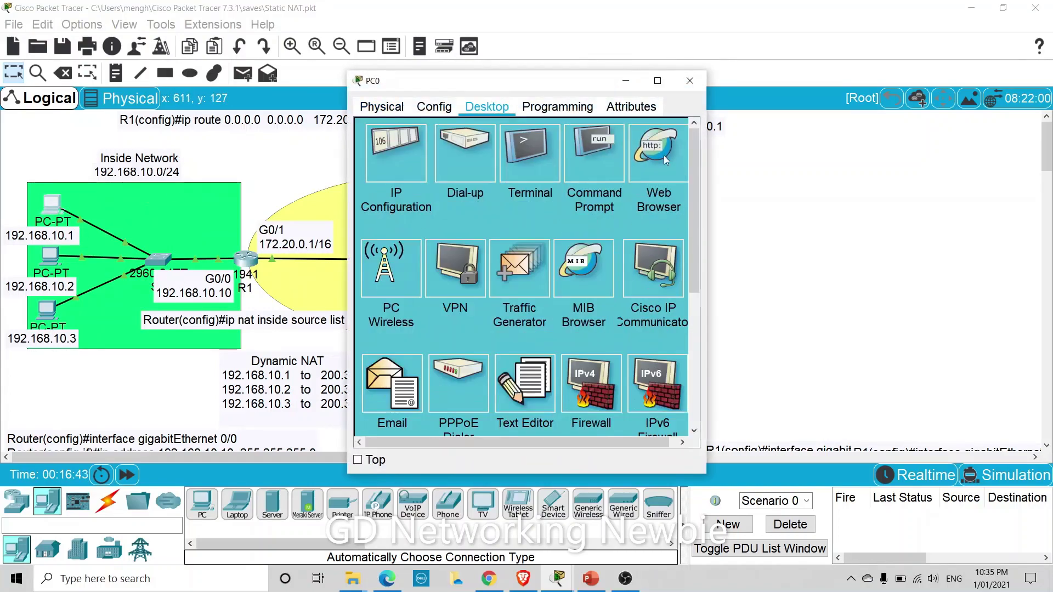
pyautogui.click(664, 155)
pyautogui.moveTo(559, 85); pyautogui.dragTo(309, 85)
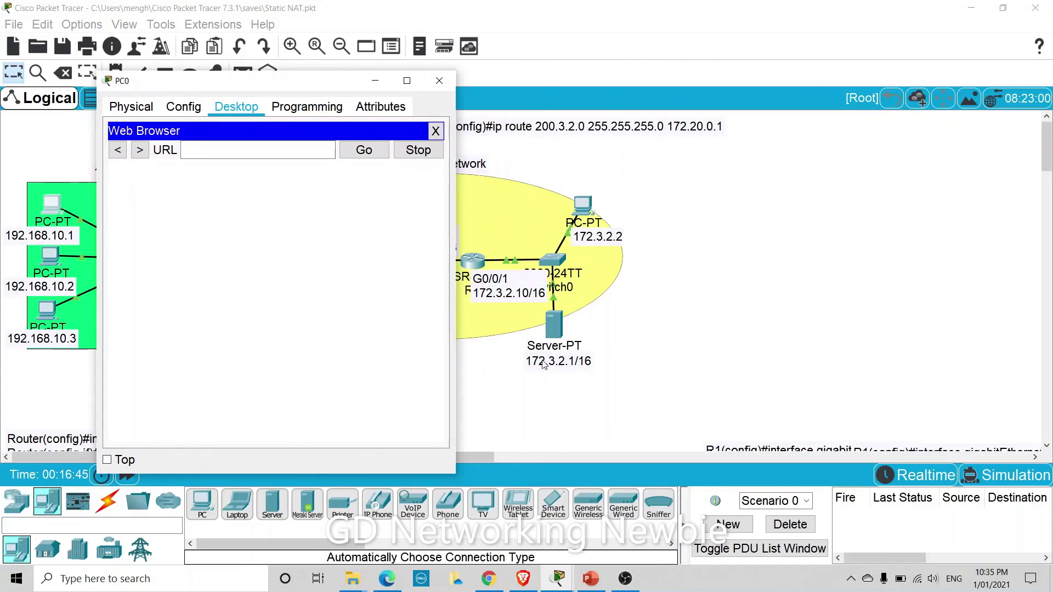
pyautogui.click(245, 156)
pyautogui.write('172.')
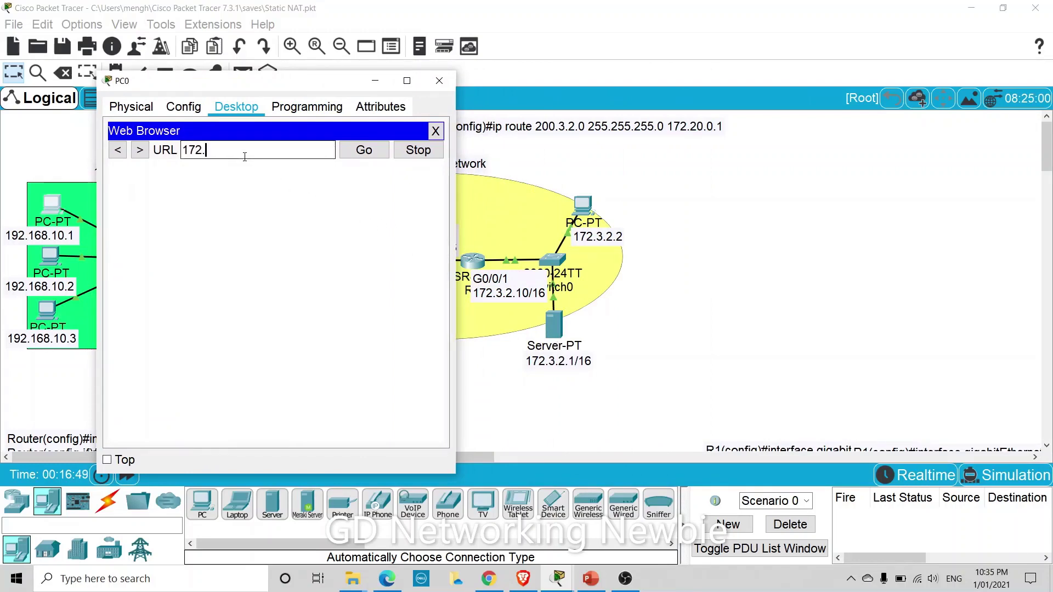
pyautogui.write('3.2.1')
pyautogui.press('Return')
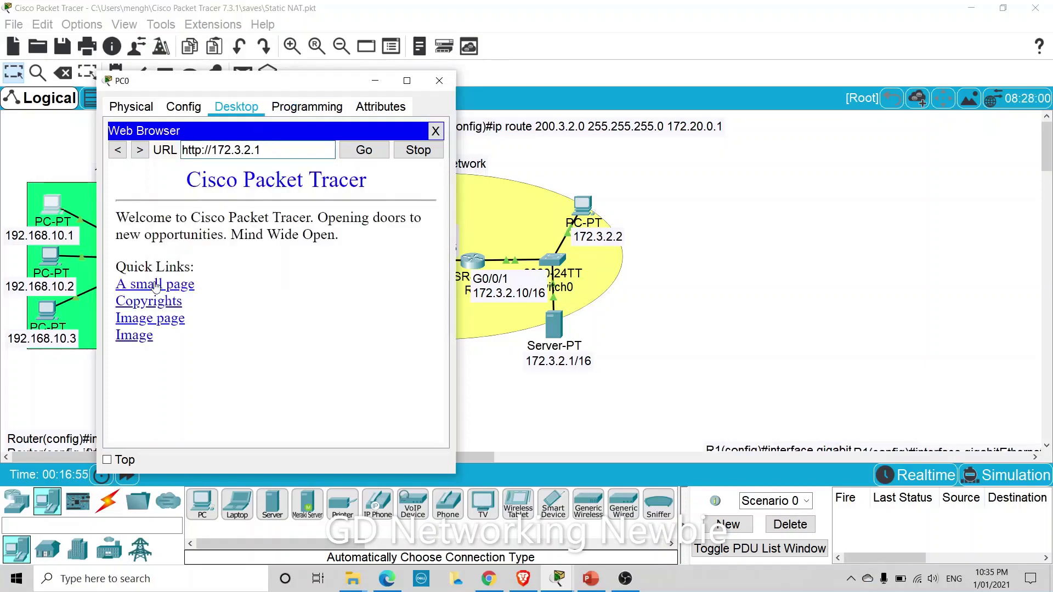
pyautogui.click(375, 82)
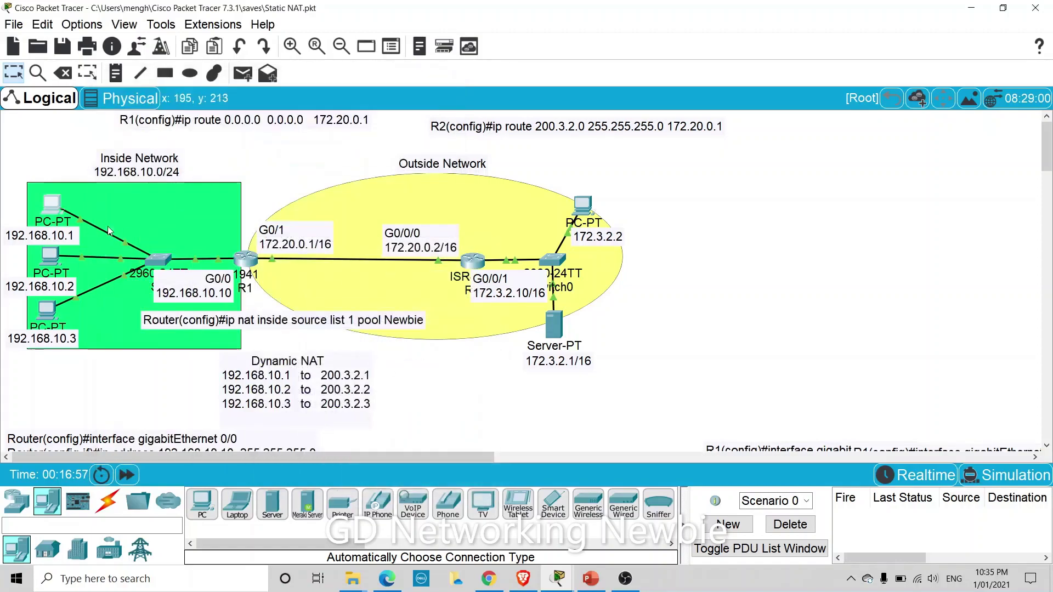
# - Reopen R1's command line, add blank prompt lines and run show ip nat translations again
pyautogui.click(255, 262)
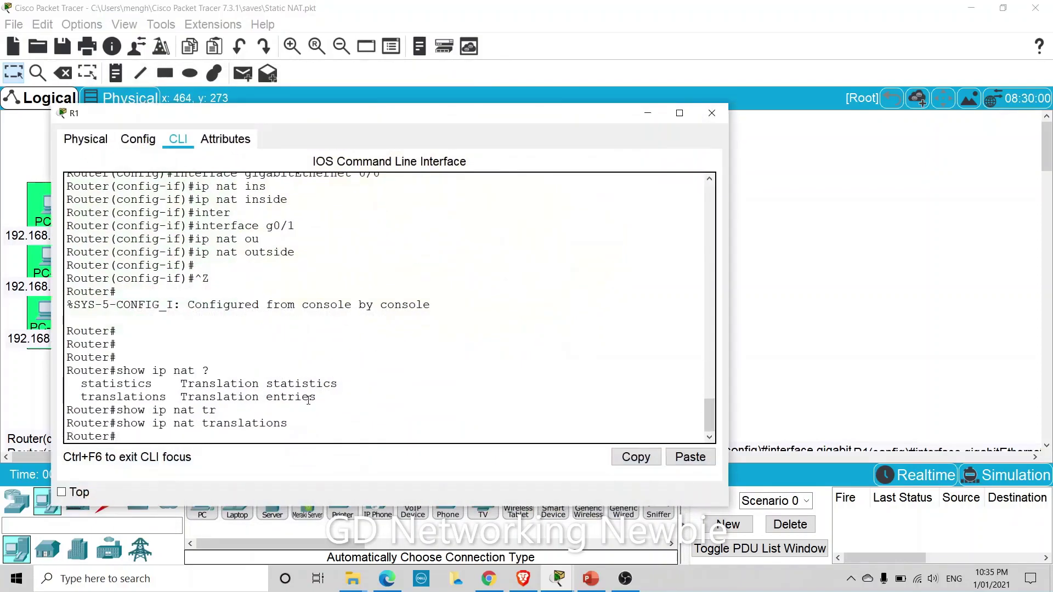
pyautogui.press('Return')
pyautogui.press('Return')
pyautogui.press('Return')
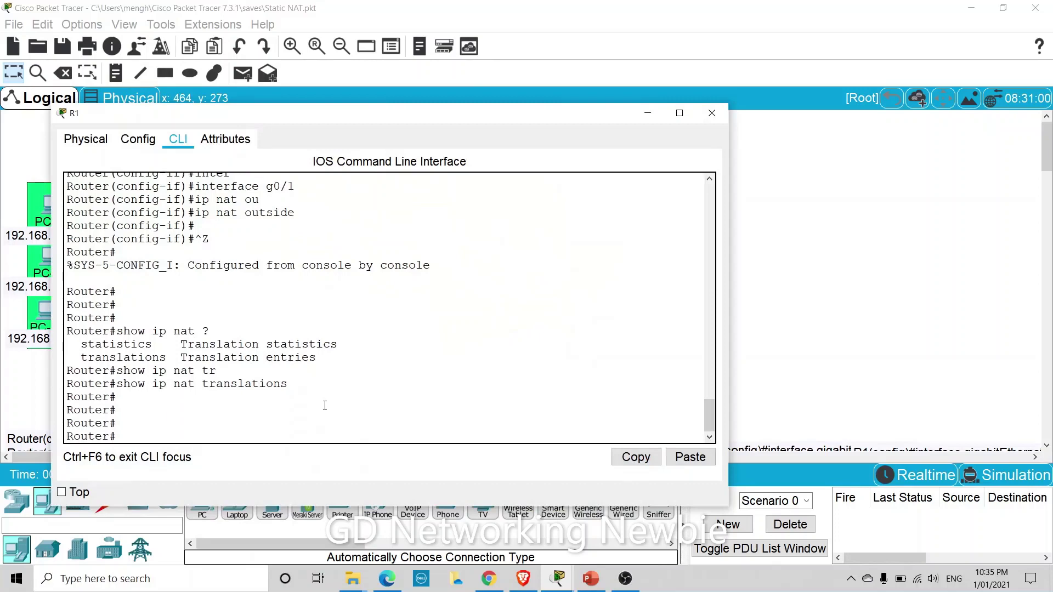
pyautogui.press('Up')
pyautogui.press('Return')
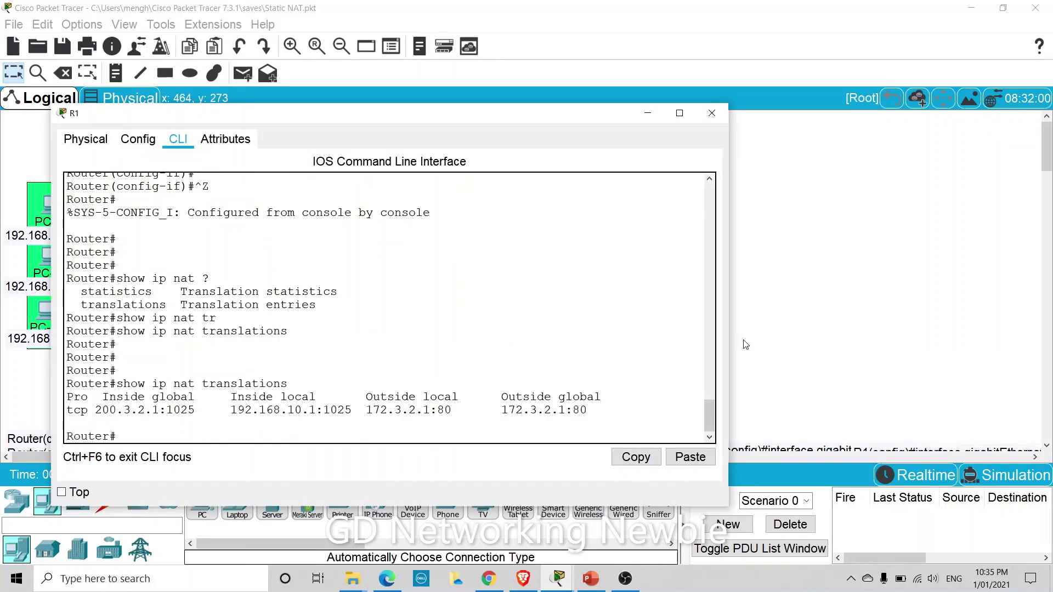
# - Widen R1's window and compare the translation entry's protocol, inside local and inside global addresses with the topology
pyautogui.moveTo(728, 348); pyautogui.dragTo(776, 345)
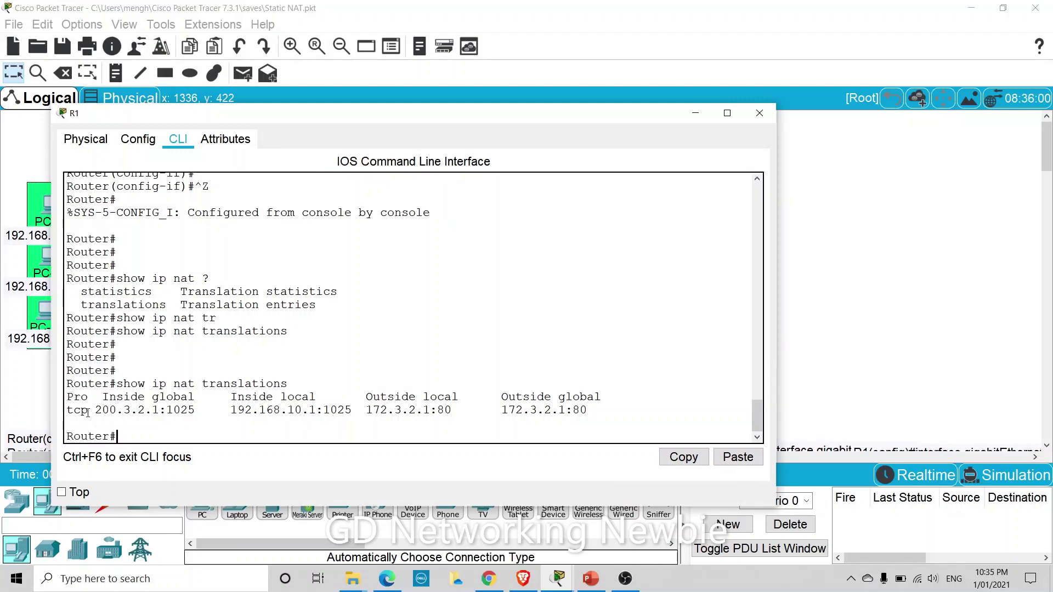
pyautogui.moveTo(87, 412); pyautogui.dragTo(61, 412)
pyautogui.moveTo(96, 412); pyautogui.dragTo(316, 411)
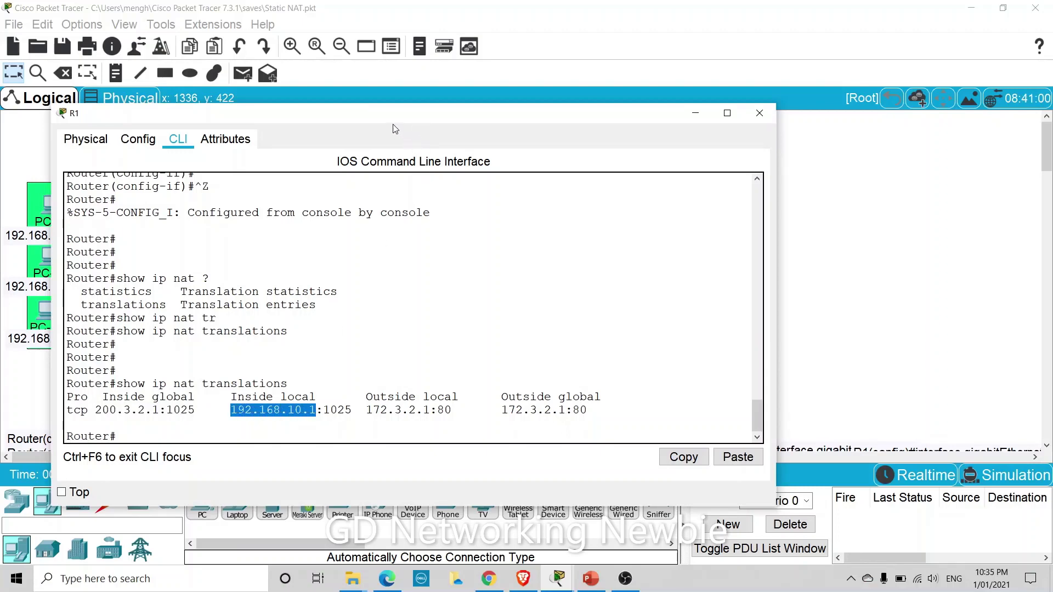
pyautogui.moveTo(633, 122); pyautogui.dragTo(642, 282)
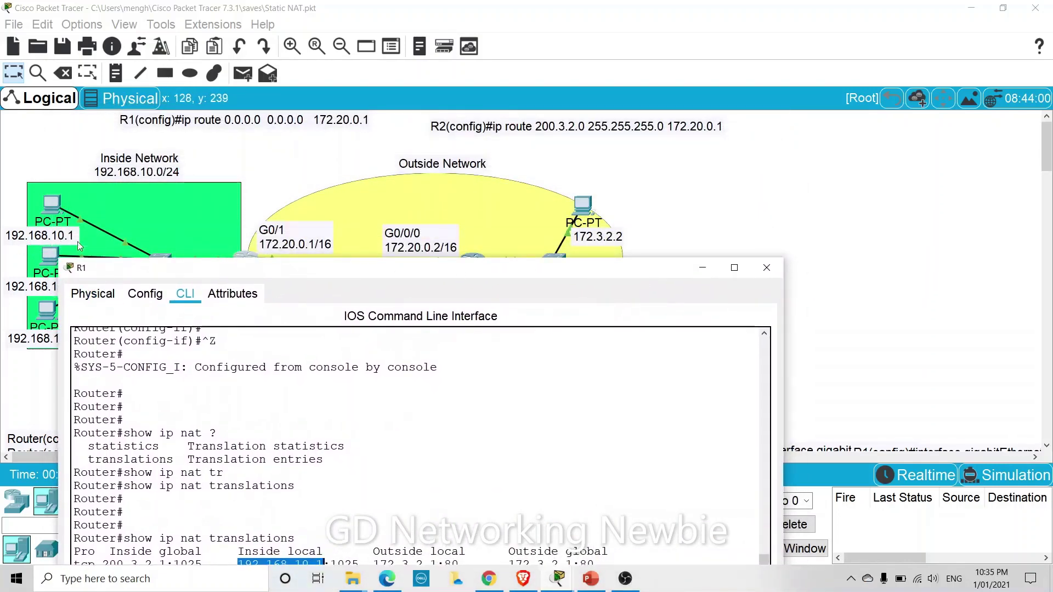
pyautogui.moveTo(172, 271); pyautogui.dragTo(190, 151)
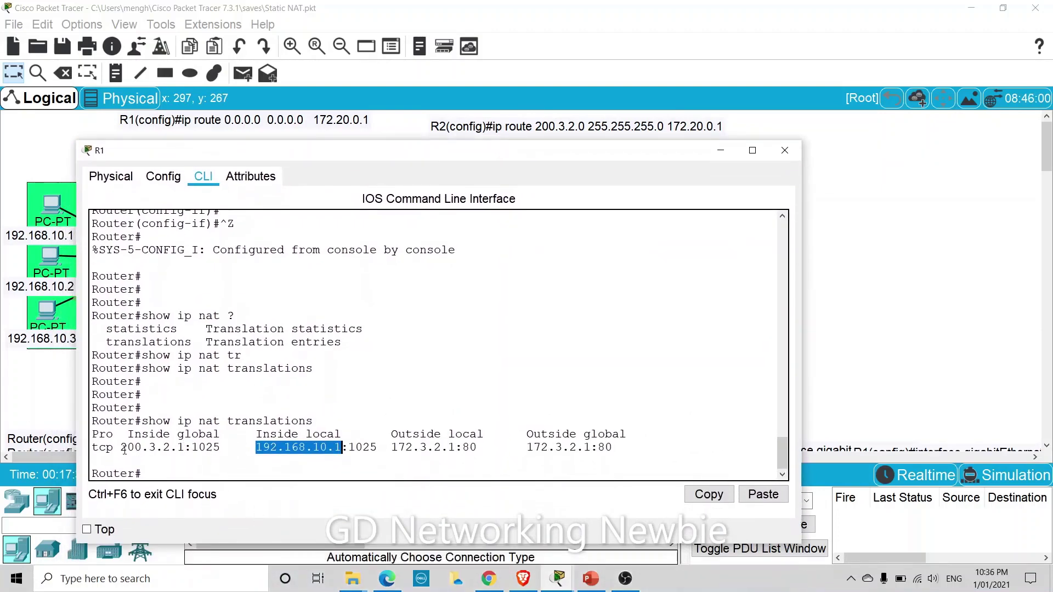
pyautogui.moveTo(122, 448); pyautogui.dragTo(178, 448)
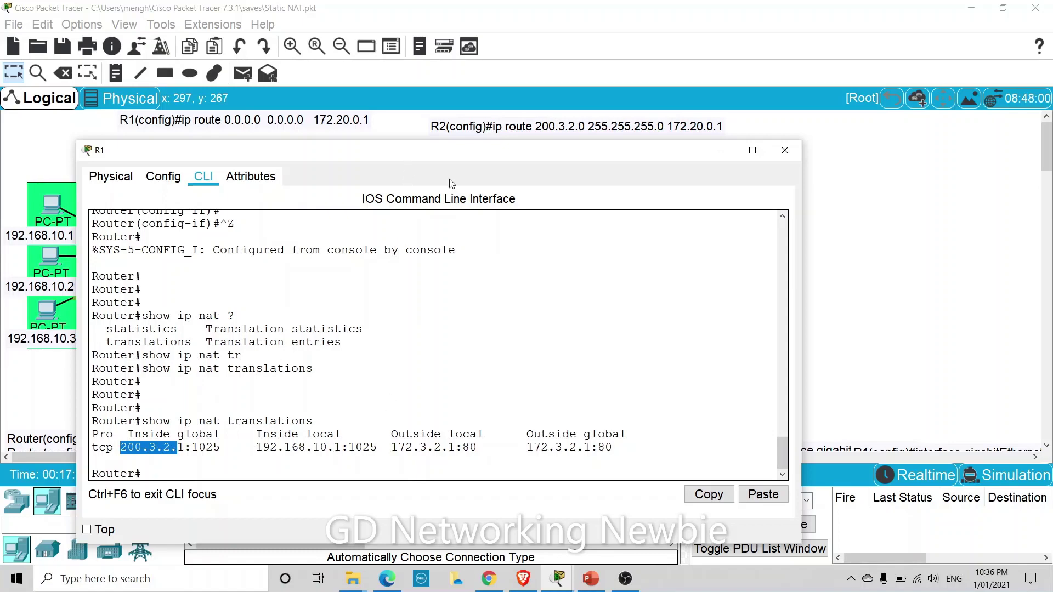
# - Compare the translation entry with the topology, check its outside local and outside global addresses, and minimize R1's window
pyautogui.moveTo(434, 158); pyautogui.dragTo(368, 440)
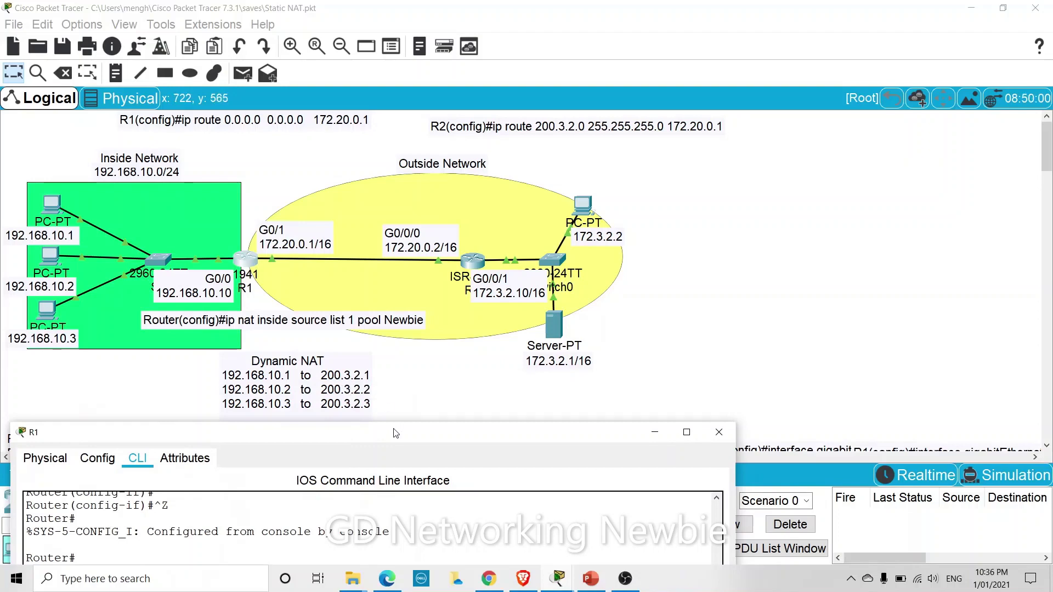
pyautogui.moveTo(396, 433); pyautogui.dragTo(387, 174)
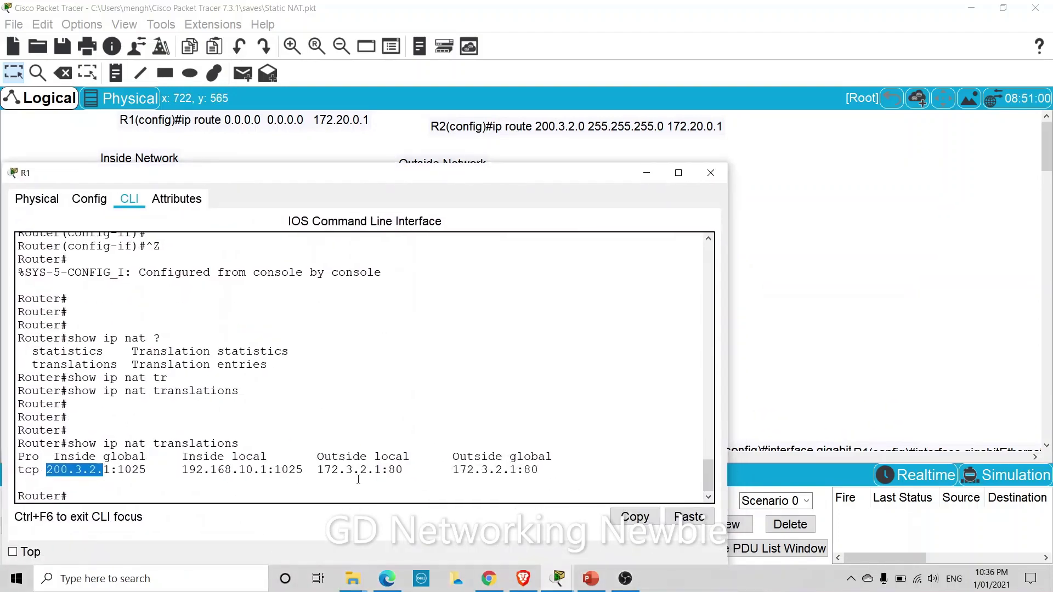
pyautogui.moveTo(317, 469); pyautogui.dragTo(394, 470)
pyautogui.moveTo(459, 469); pyautogui.dragTo(517, 470)
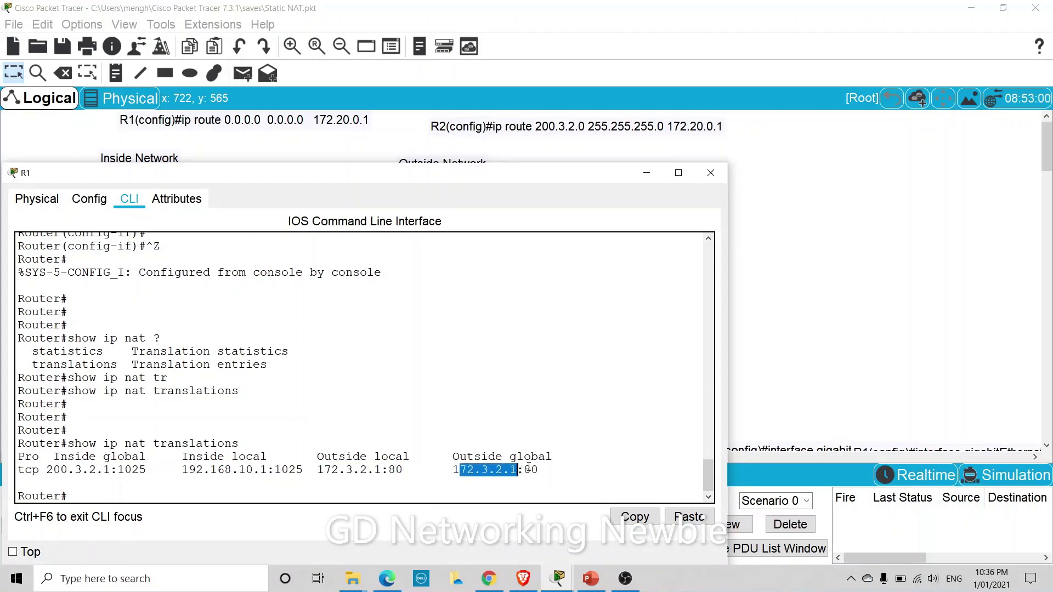
pyautogui.click(646, 173)
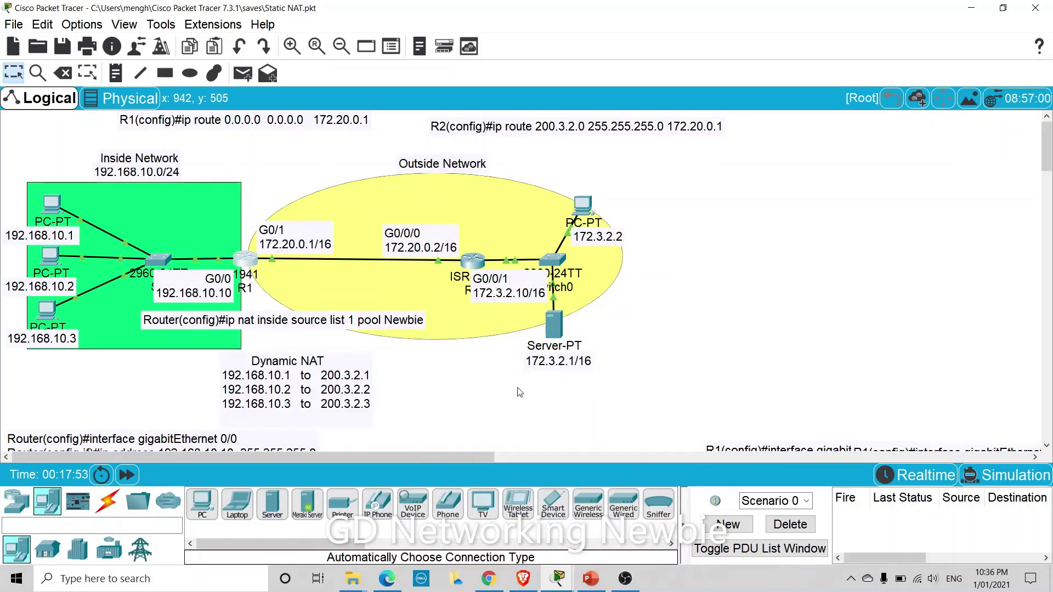
# - Ping the outside PC at 172.3.2.2 from the command prompt of inside PC 192.168.10.3
pyautogui.click(45, 312)
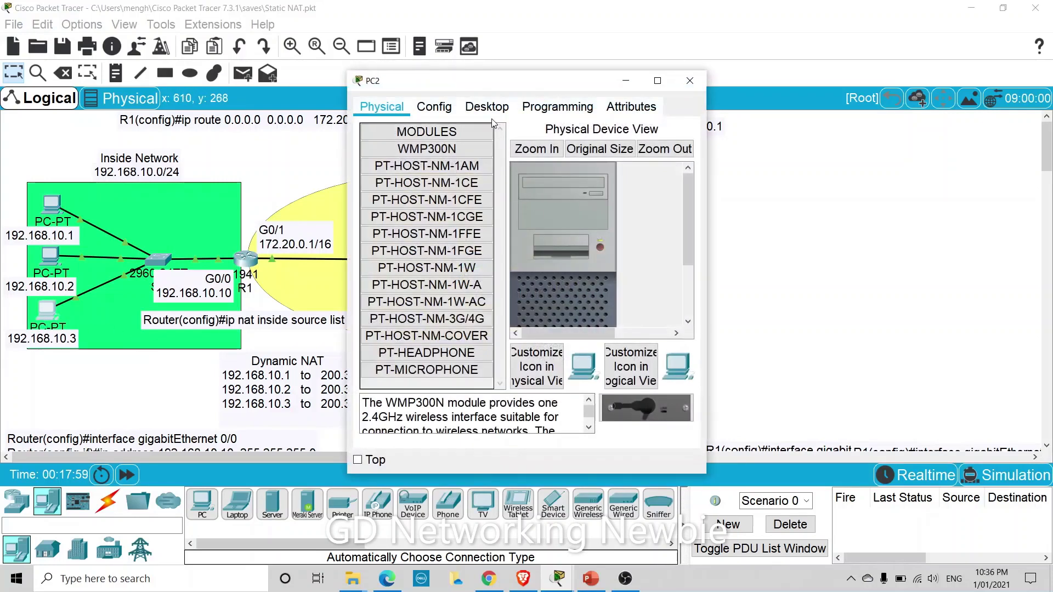
pyautogui.click(487, 108)
pyautogui.click(567, 164)
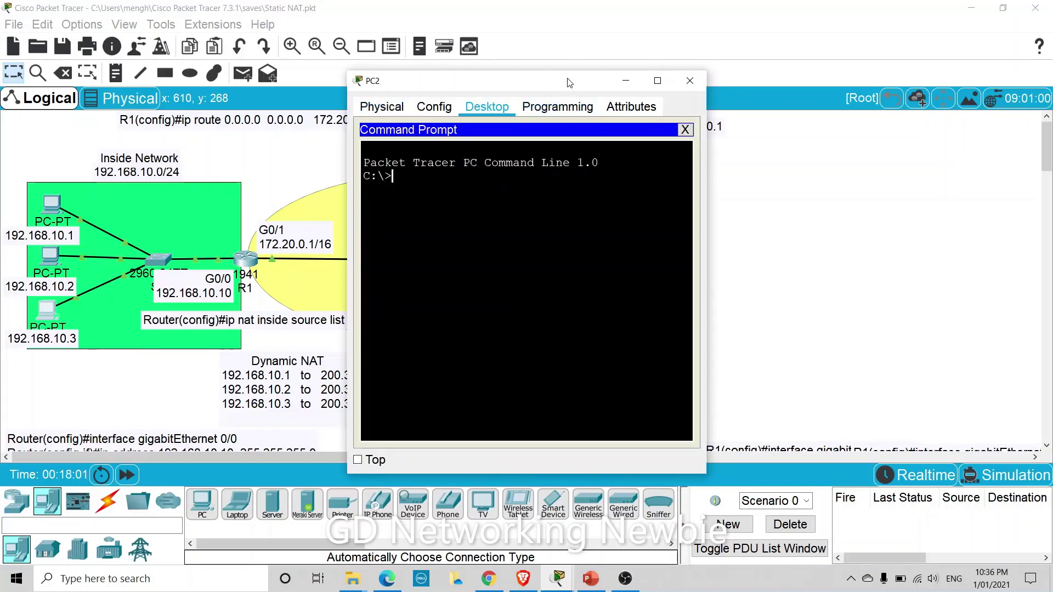
pyautogui.moveTo(570, 82); pyautogui.dragTo(374, 112)
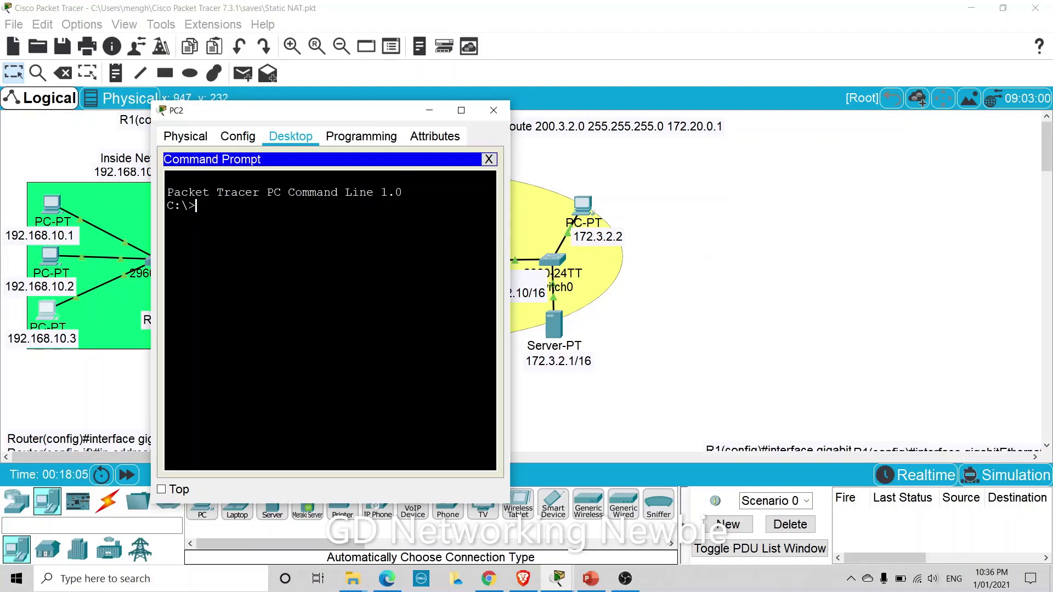
pyautogui.write('ping 172.3.2')
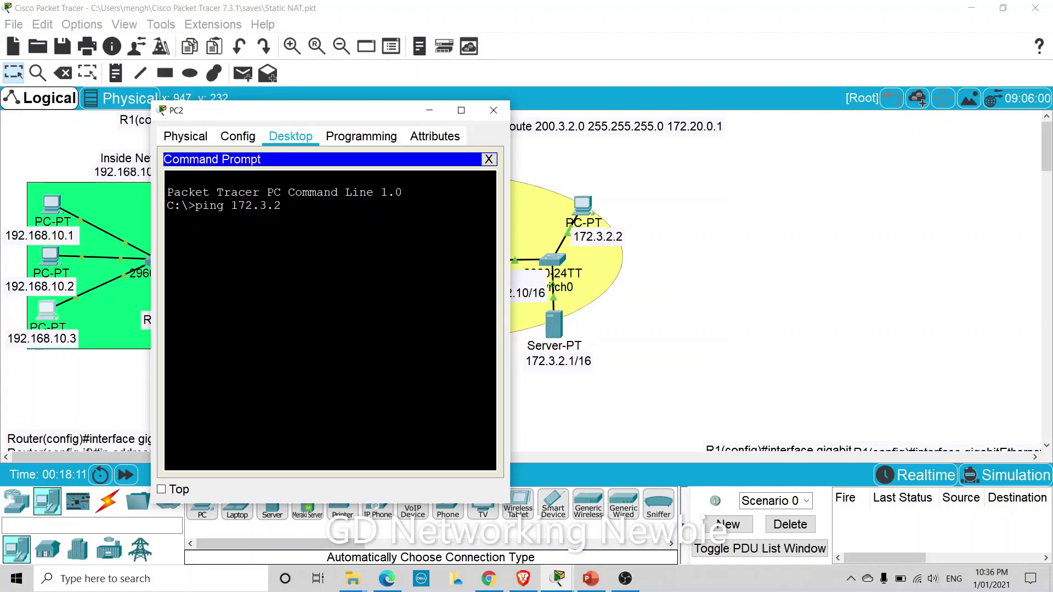
pyautogui.write('.2')
pyautogui.press('Return')
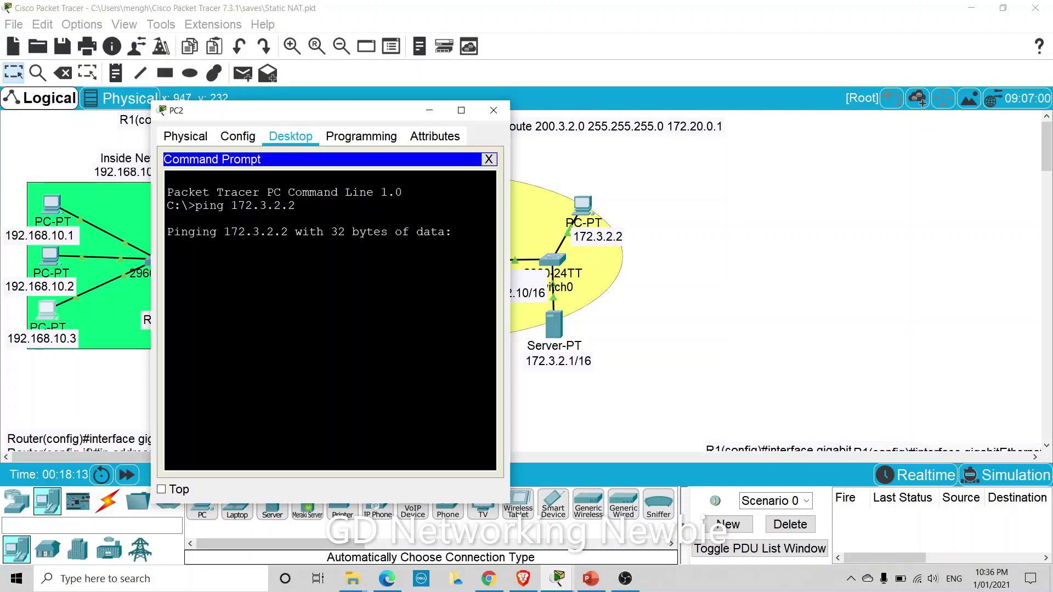
pyautogui.moveTo(332, 112); pyautogui.dragTo(252, 151)
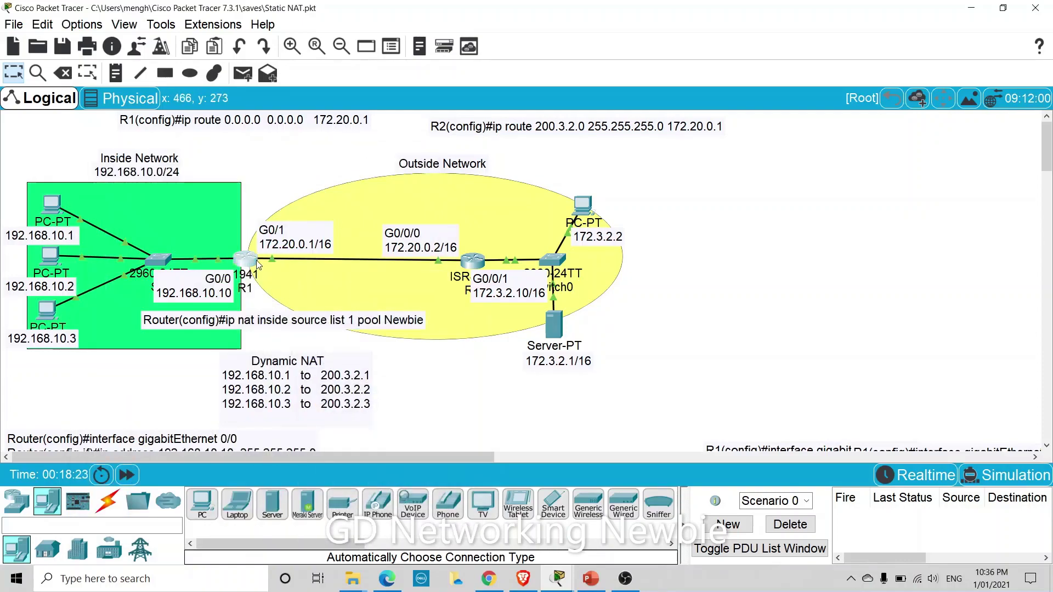
# - Return to R1's command line, add blank prompt lines and rerun show ip nat translations
pyautogui.click(256, 260)
pyautogui.click(312, 425)
pyautogui.press('Return')
pyautogui.press('Return')
pyautogui.press('Return')
pyautogui.press('Return')
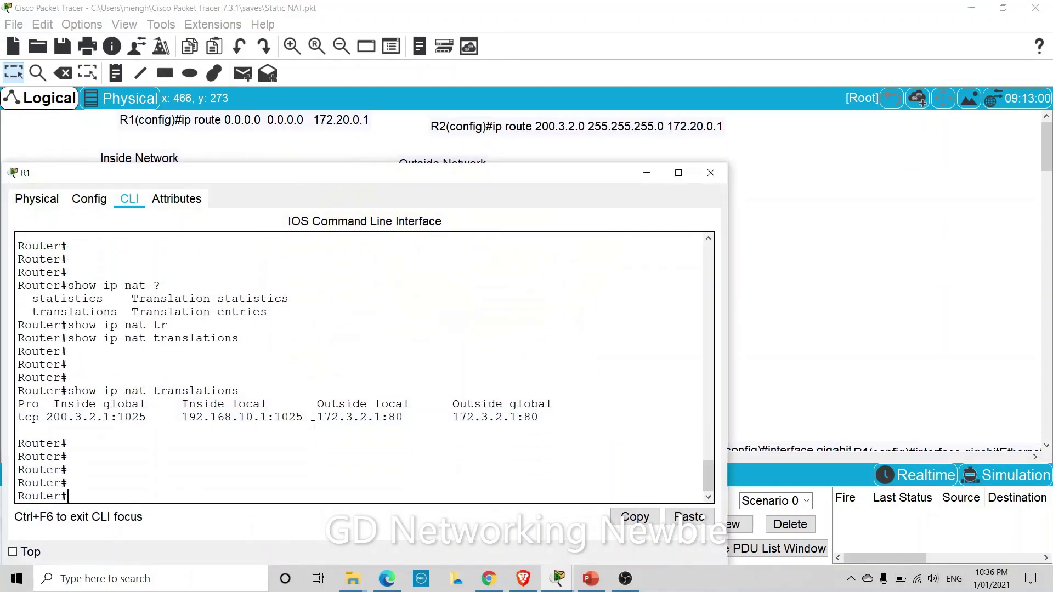
pyautogui.press('Up')
pyautogui.press('Return')
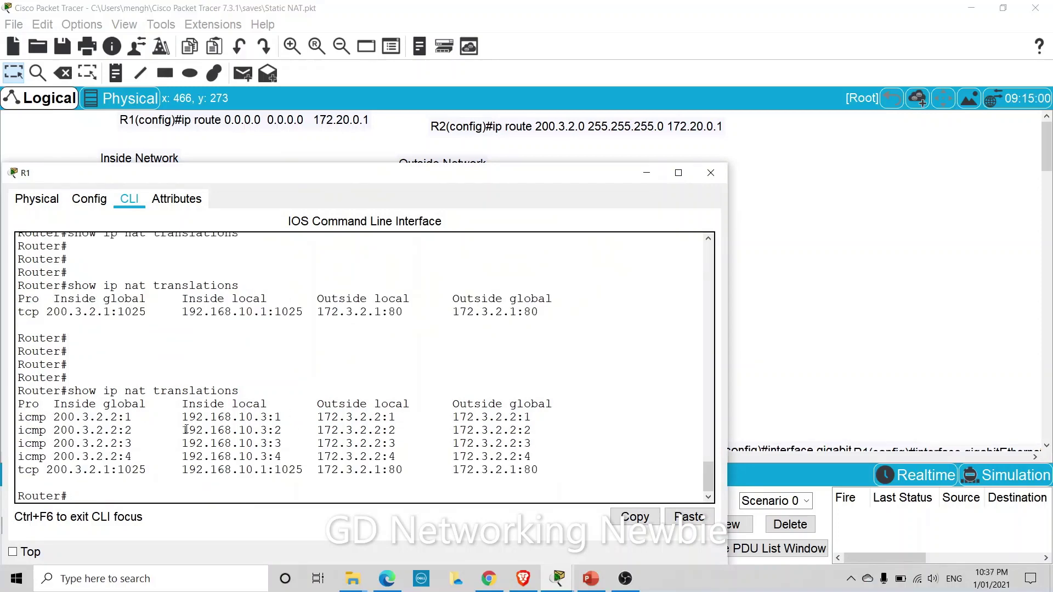
# - Examine the inside local and inside global addresses of the ICMP entries in R1's translation table
pyautogui.moveTo(187, 422); pyautogui.dragTo(261, 423)
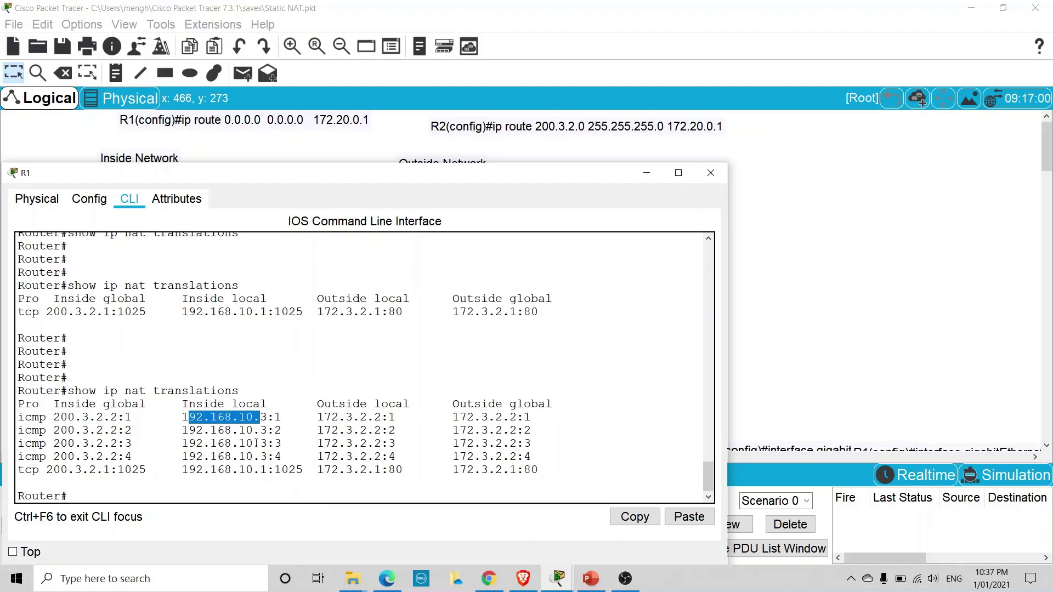
pyautogui.moveTo(190, 430); pyautogui.dragTo(260, 430)
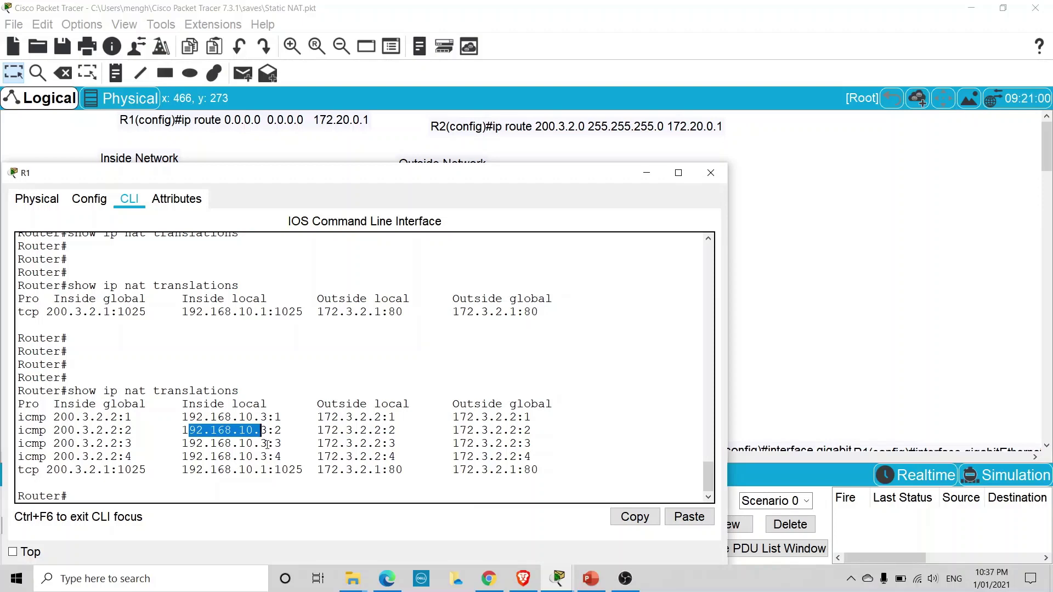
pyautogui.click(56, 416)
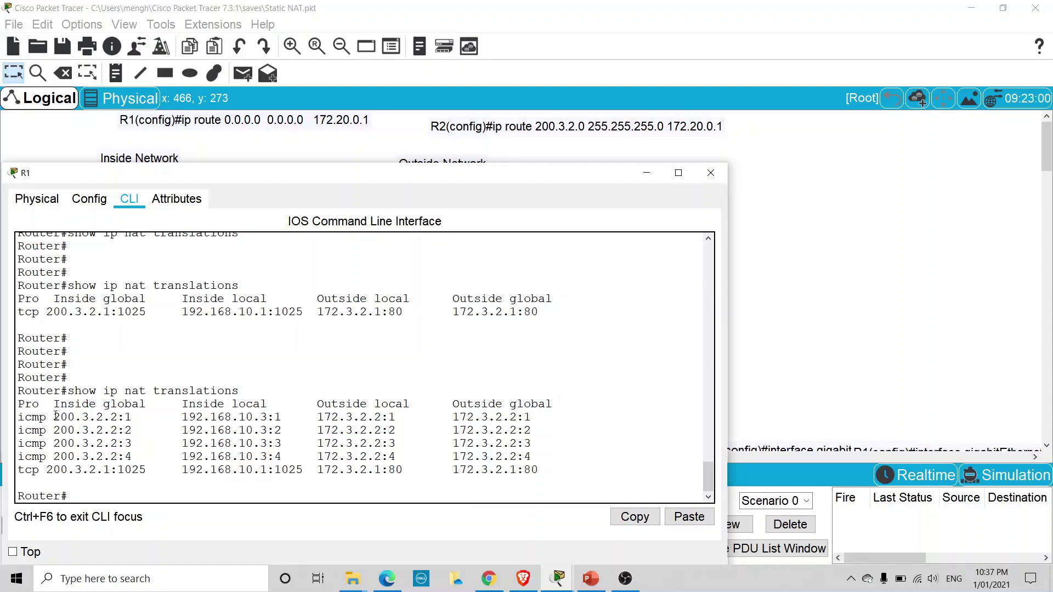
pyautogui.moveTo(55, 417); pyautogui.dragTo(117, 418)
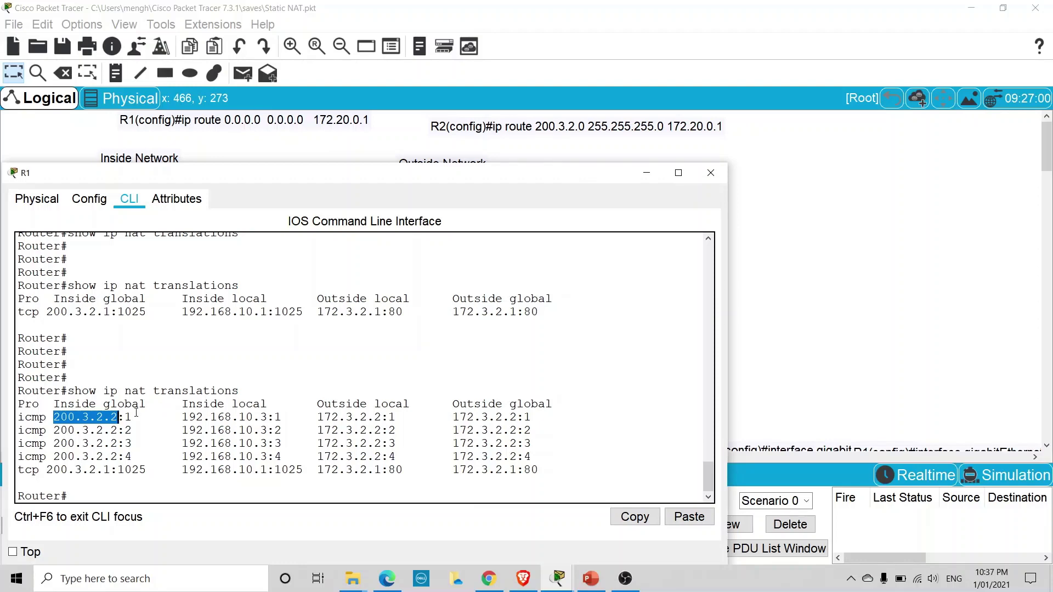
# - Minimize R1's window and shift the R2 ip route note slightly to line up with the R1 route note
pyautogui.click(648, 175)
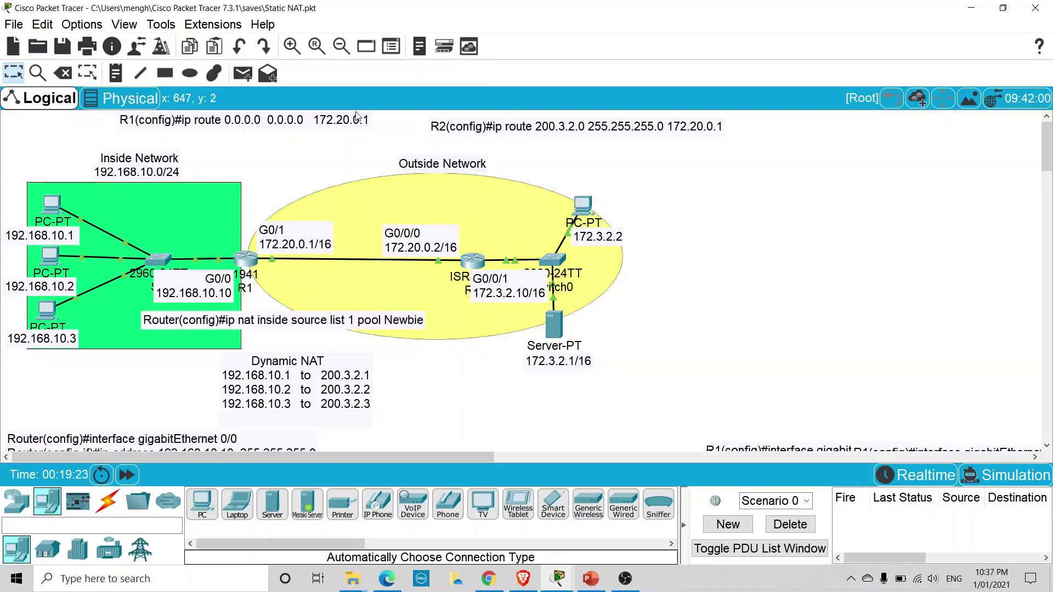
pyautogui.moveTo(437, 130); pyautogui.dragTo(427, 124)
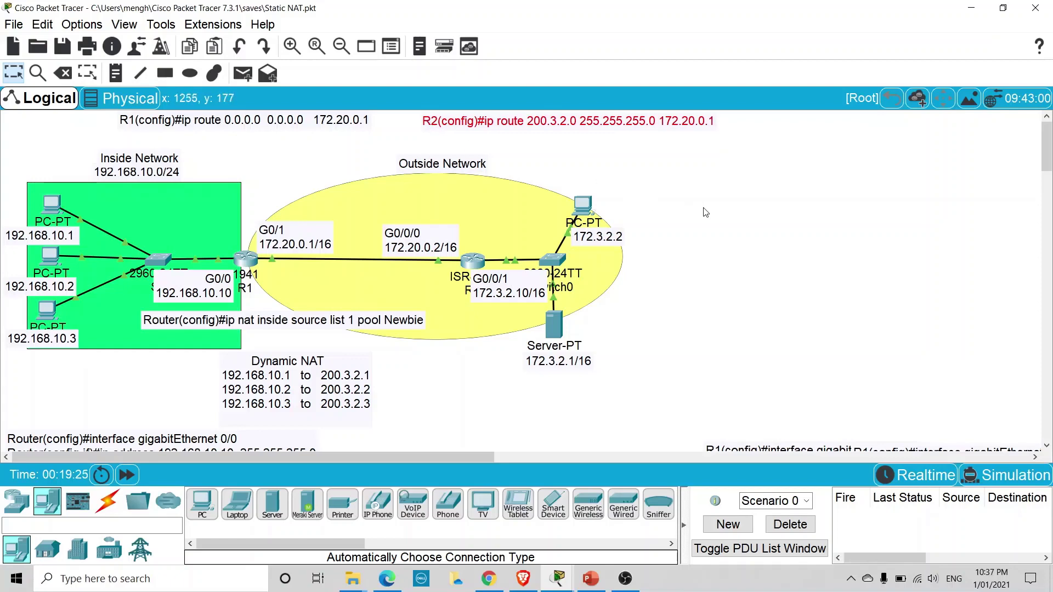